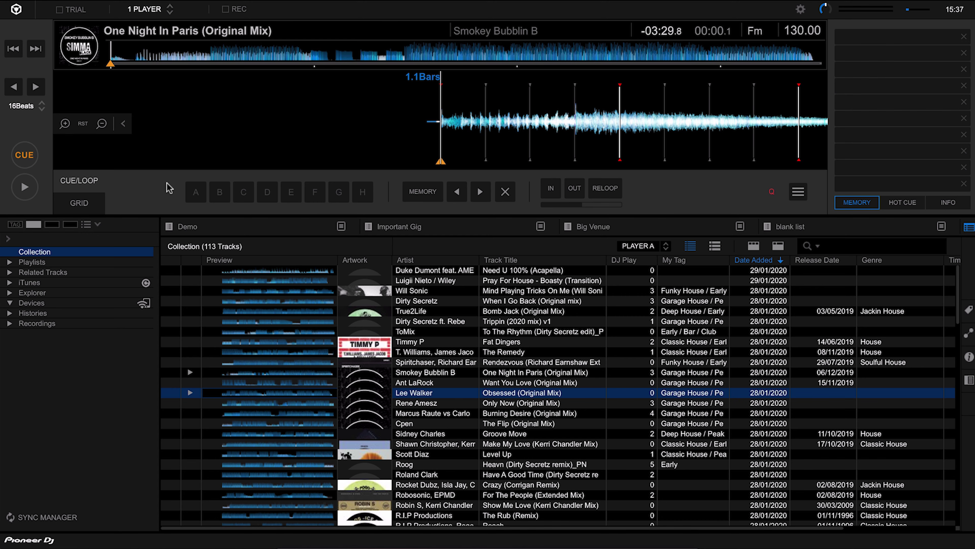
# Step: Cue the track to the first beat of bar 17 and store hot cue A there
pyautogui.click(209, 59)
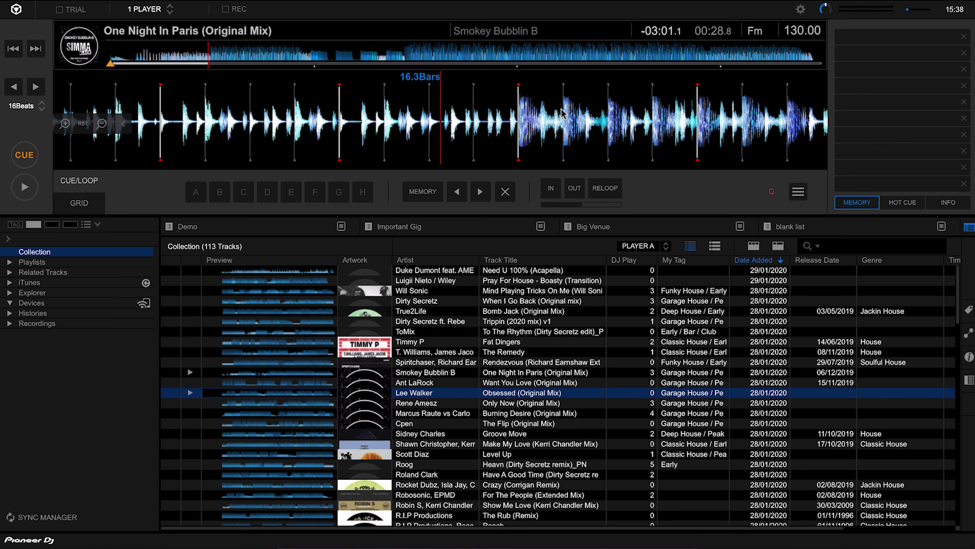
pyautogui.moveTo(578, 119); pyautogui.dragTo(499, 117)
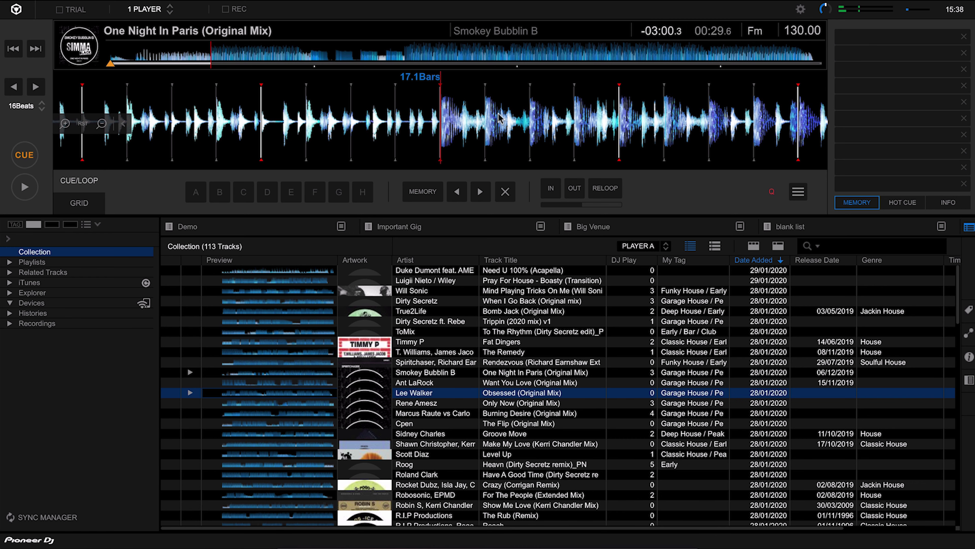
pyautogui.click(196, 192)
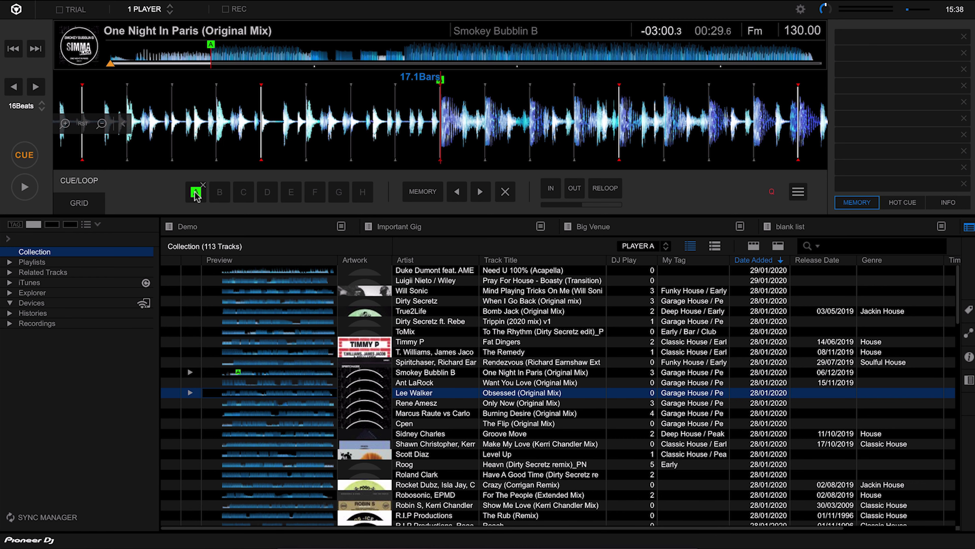
# Step: Set hot cue B during playback at bar 19, two bars after hot cue A, and return to the track's cue point
pyautogui.click(25, 189)
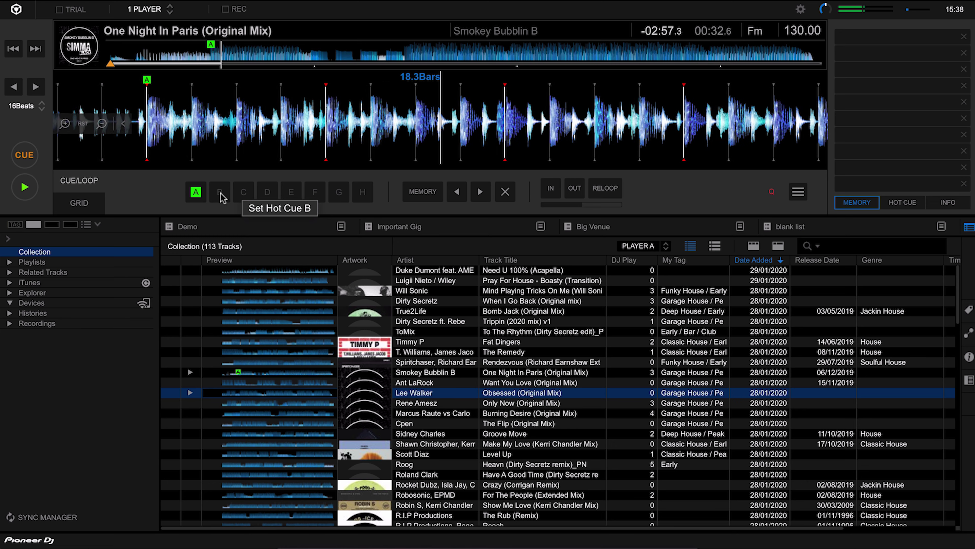
pyautogui.click(221, 195)
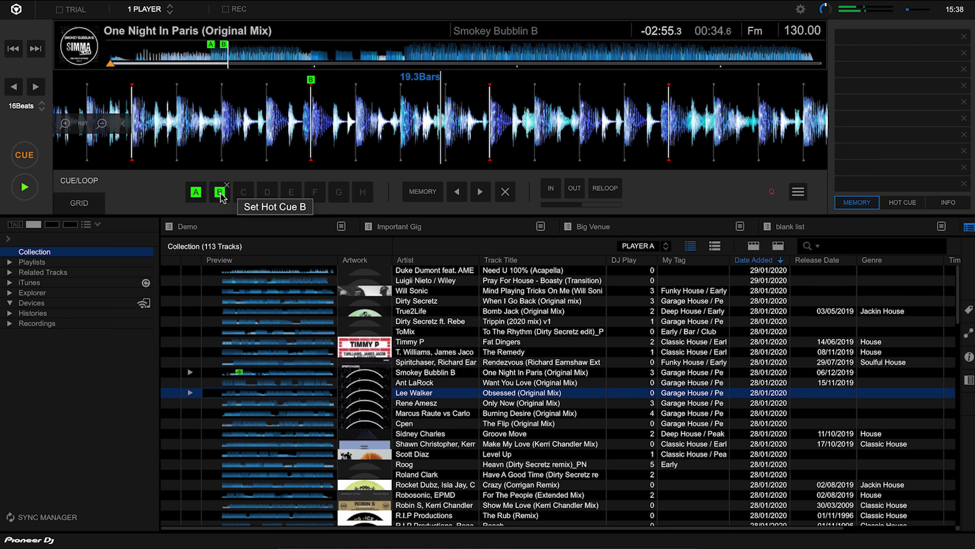
pyautogui.click(24, 155)
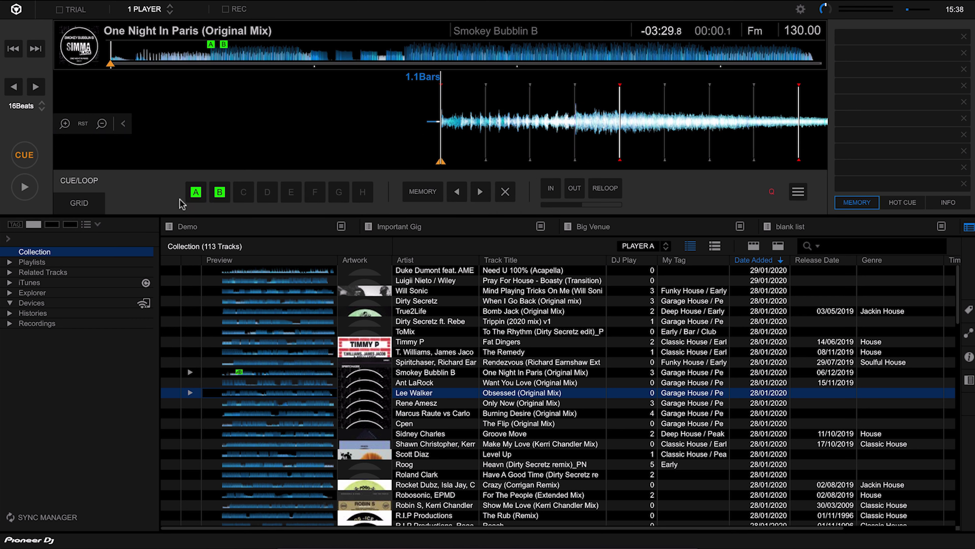
# Step: Audition hot cues A and B by triggering them during playback, ending with playback stopped
pyautogui.click(196, 193)
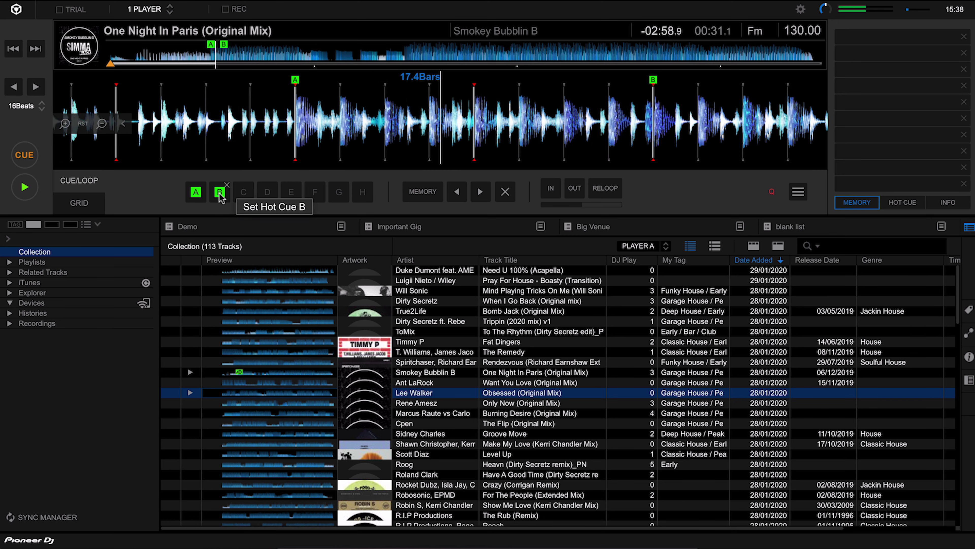
pyautogui.click(196, 192)
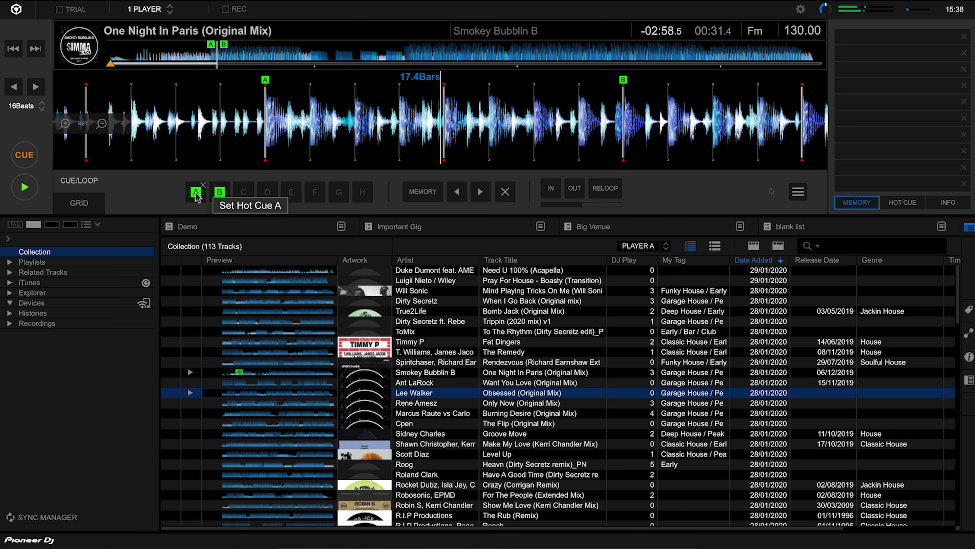
pyautogui.click(196, 192)
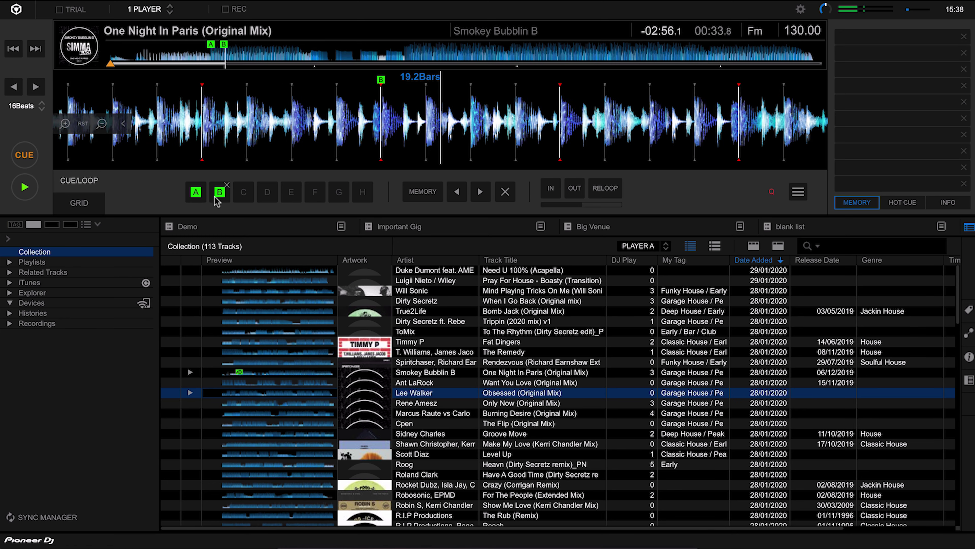
pyautogui.press('space')
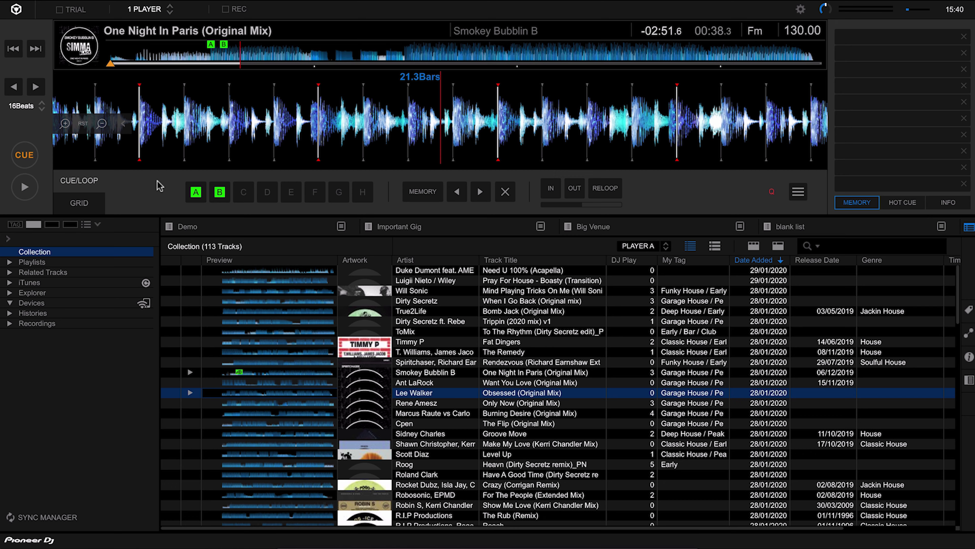
# Step: Start a 4-beat auto loop at bar 24 during playback, store it as hot cue C, and stop playback
pyautogui.click(25, 187)
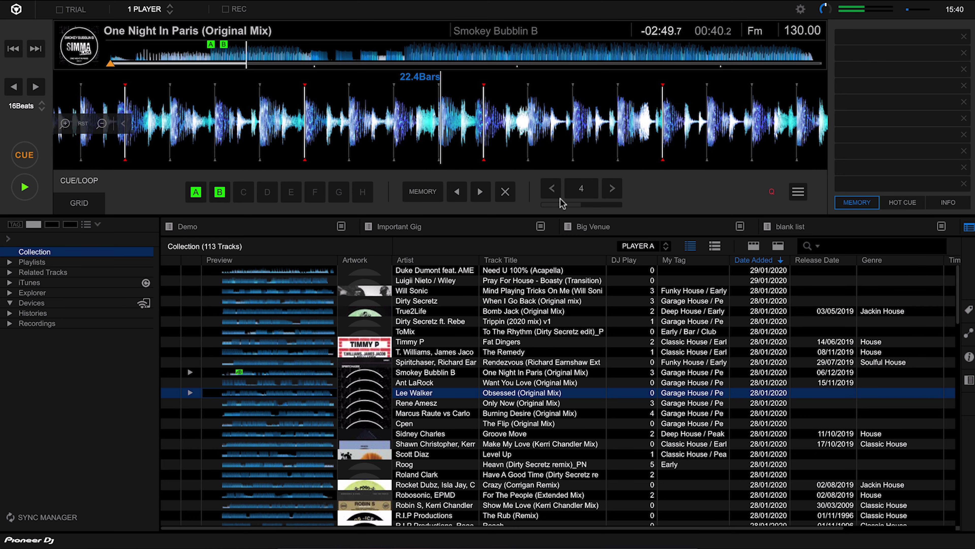
pyautogui.click(582, 191)
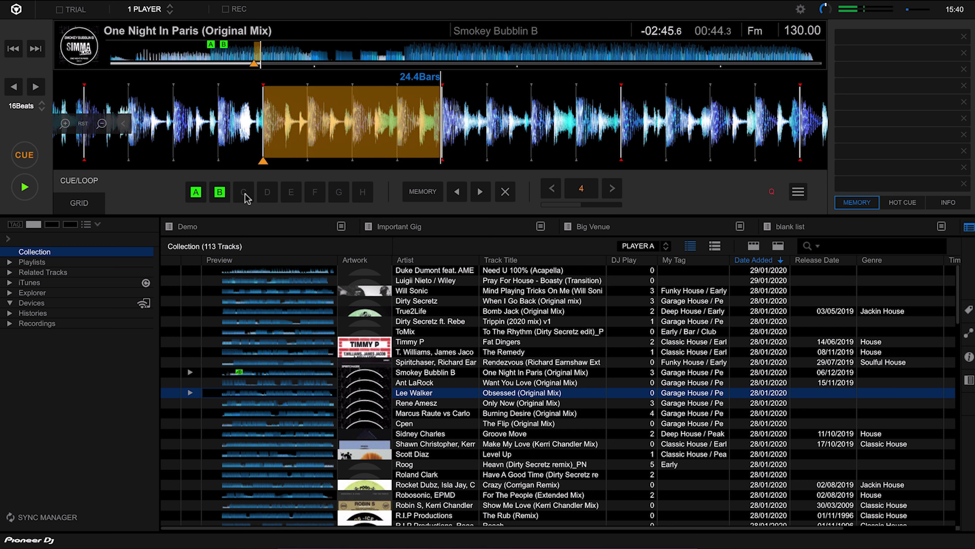
pyautogui.click(244, 192)
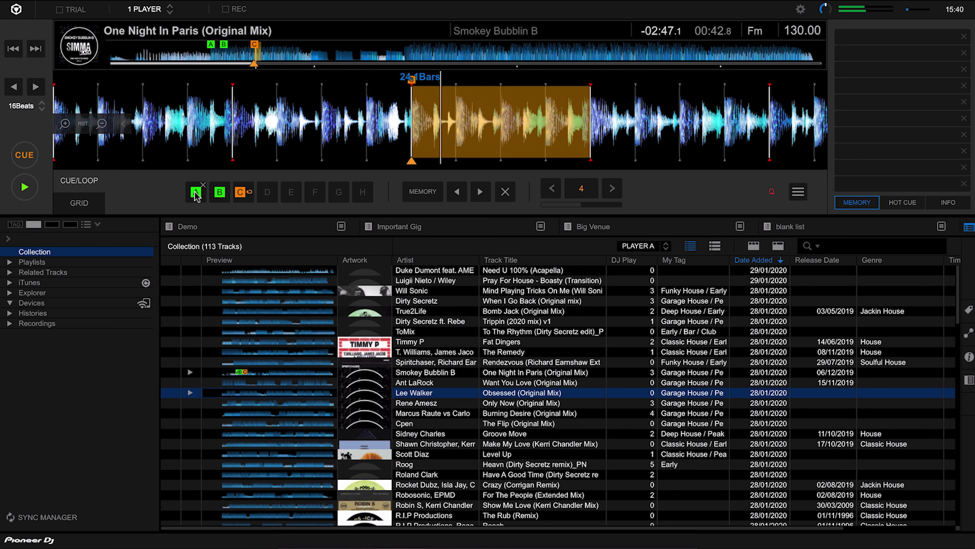
pyautogui.press('space')
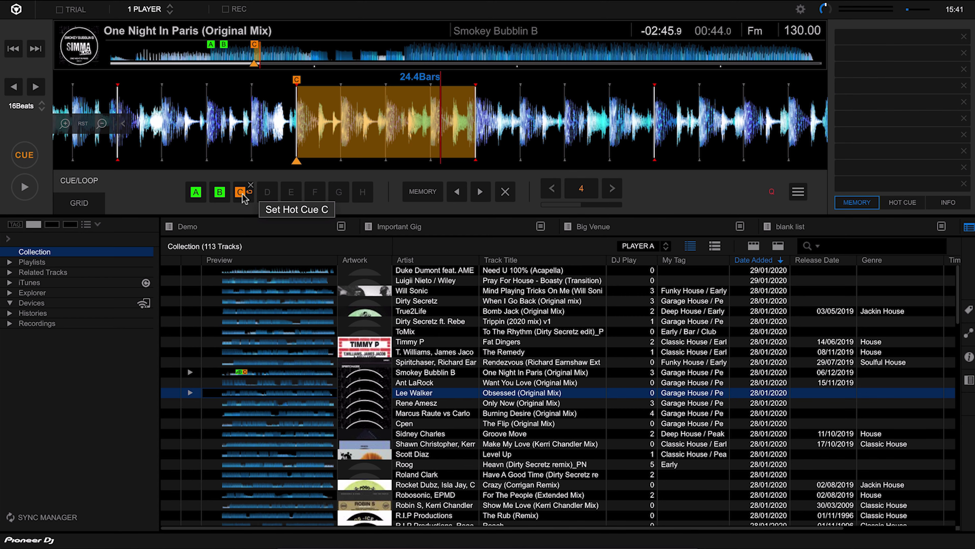
# Step: Test playing from hot cue A into the loop stored on hot cue C, exiting and retriggering that loop before stopping playback
pyautogui.click(196, 192)
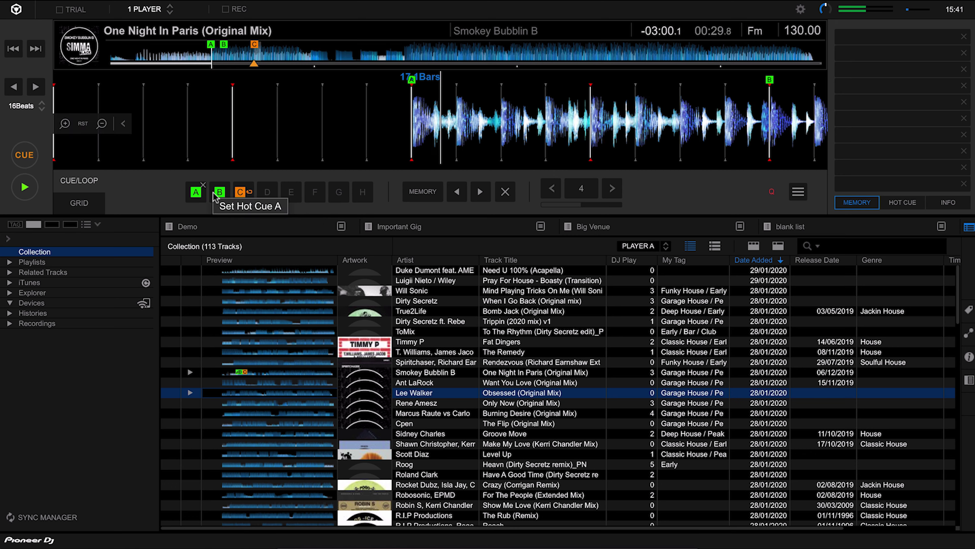
pyautogui.click(240, 192)
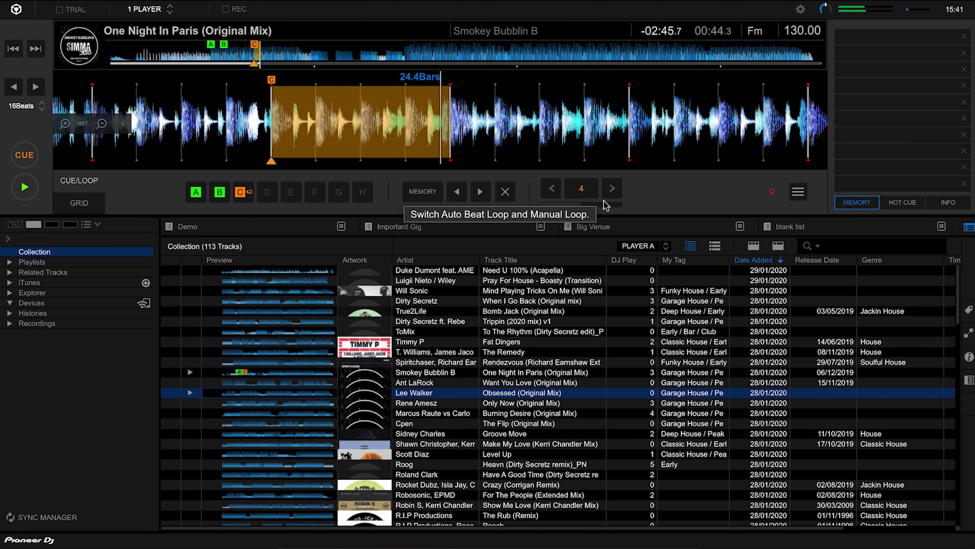
pyautogui.click(587, 189)
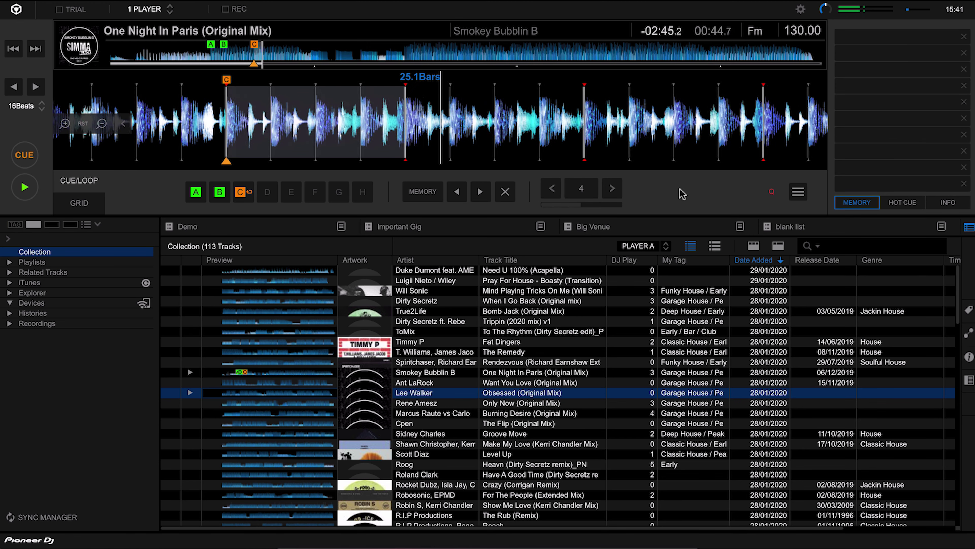
pyautogui.moveTo(241, 192)
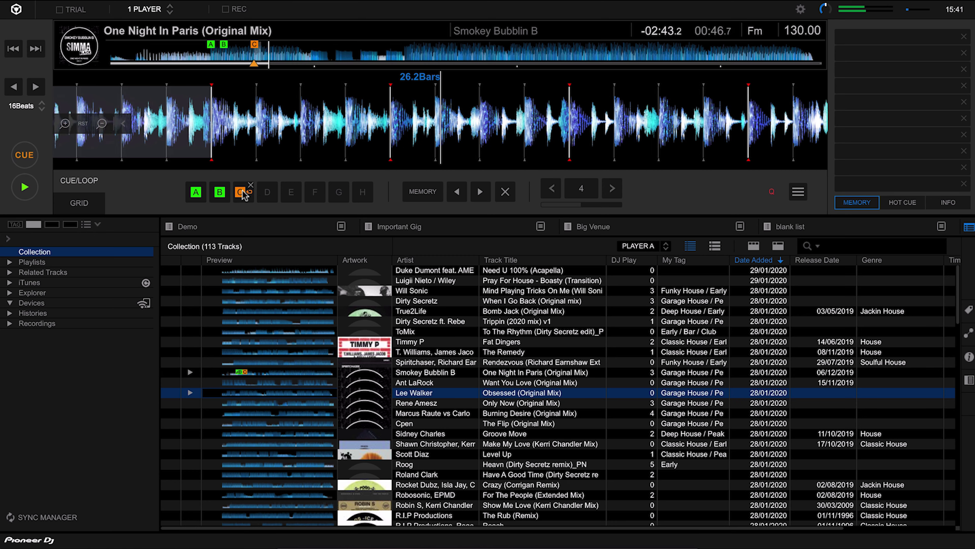
pyautogui.click(241, 192)
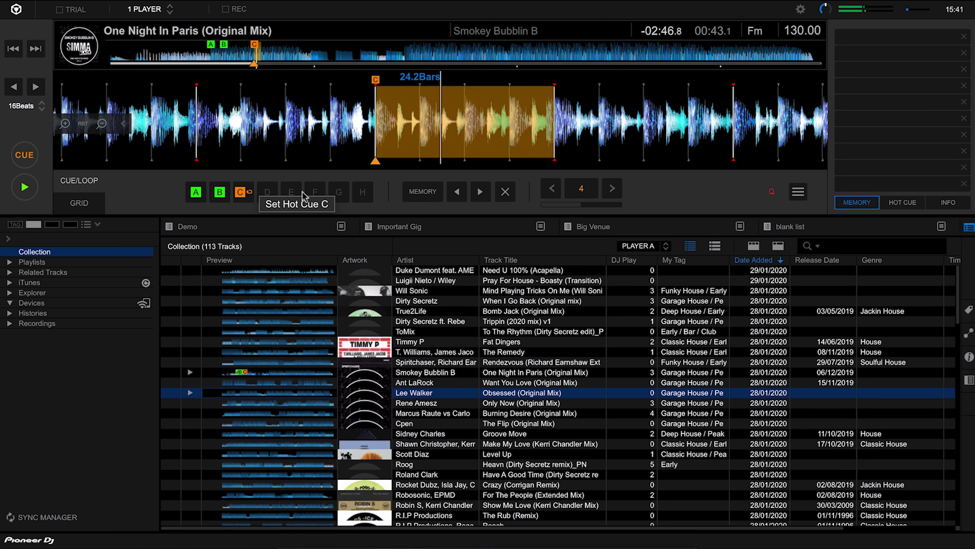
pyautogui.click(587, 192)
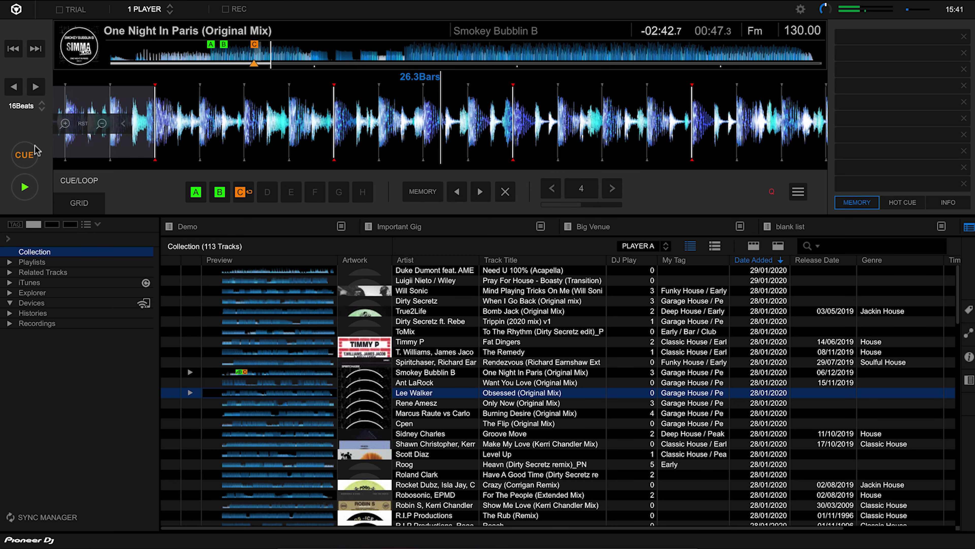
pyautogui.click(25, 188)
pyautogui.click(25, 188)
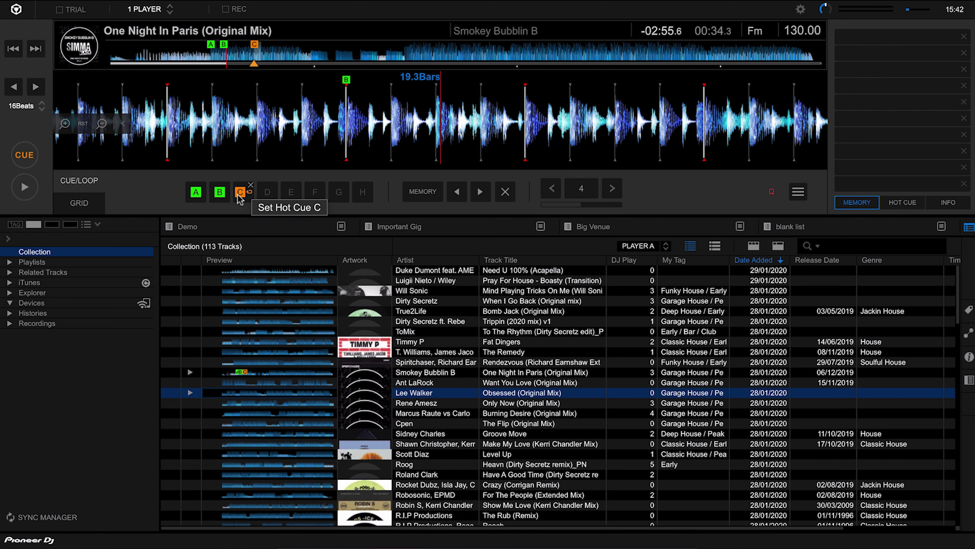
# Step: Recolour hot cue A magenta, hot cue B red and hot cue C lime green
pyautogui.rightClick(196, 191)
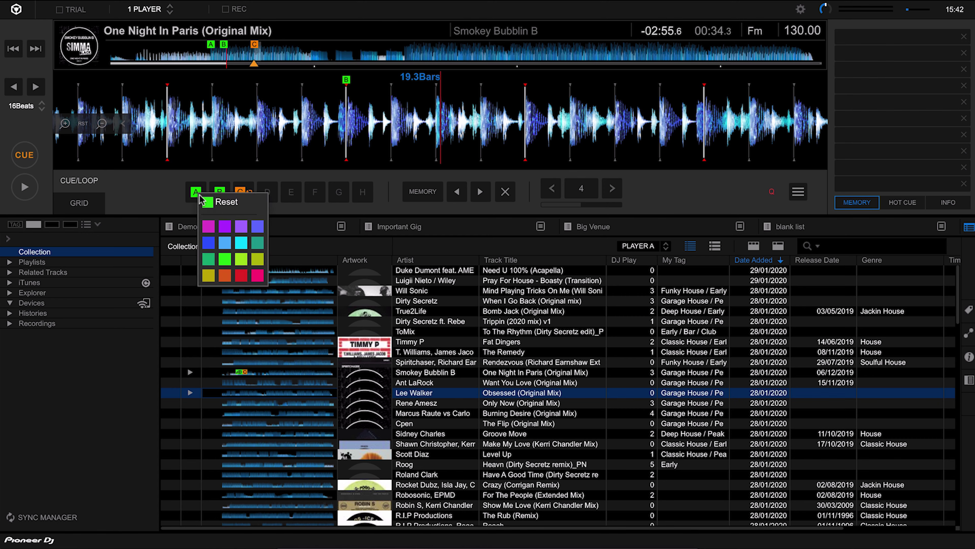
pyautogui.click(209, 227)
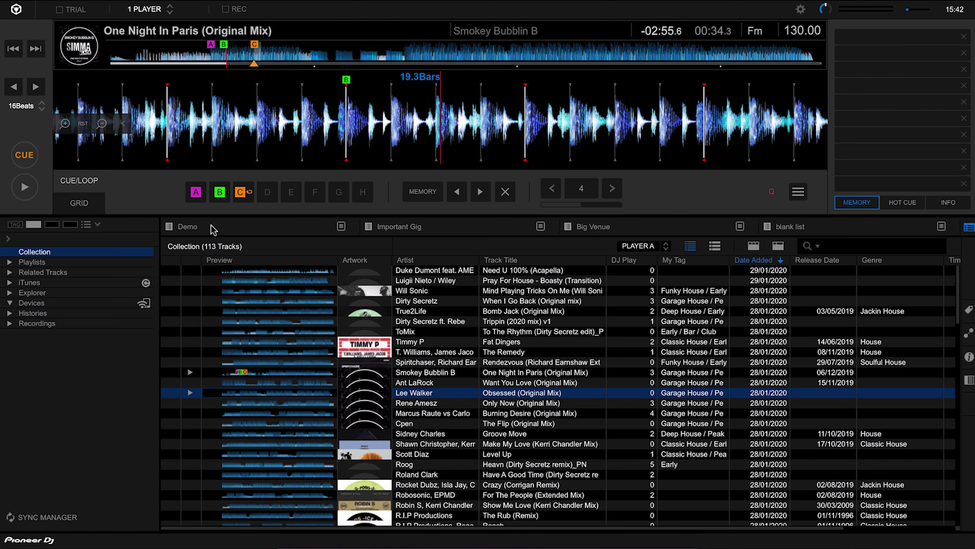
pyautogui.rightClick(220, 196)
pyautogui.click(258, 276)
pyautogui.rightClick(241, 193)
pyautogui.click(288, 264)
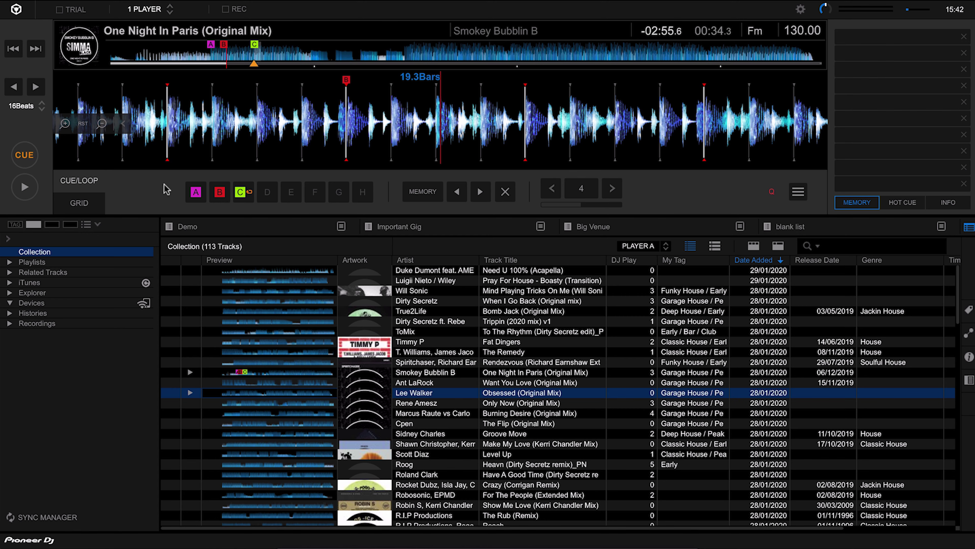
# Step: Name the hot cues in the hot cue list: A "First", B "Second" and C "Loop"
pyautogui.click(903, 202)
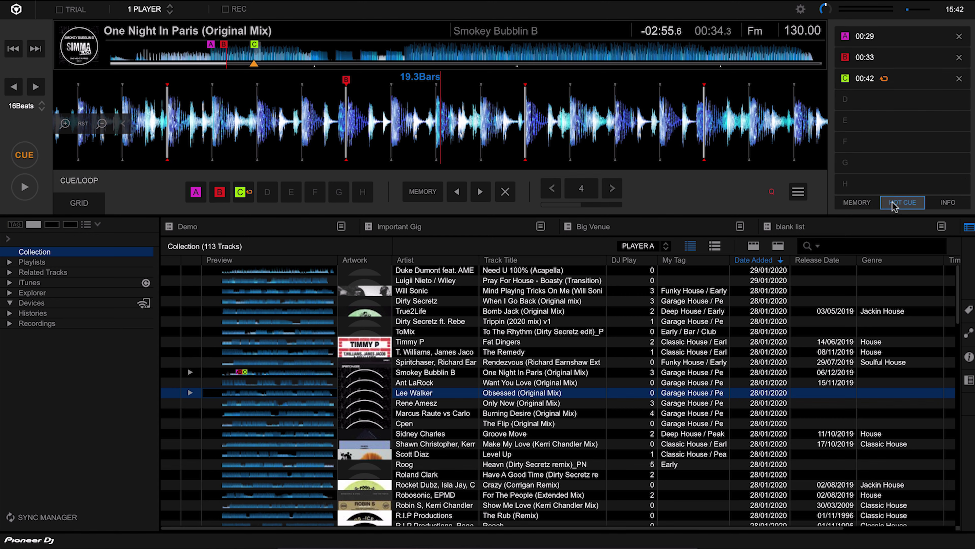
pyautogui.click(906, 40)
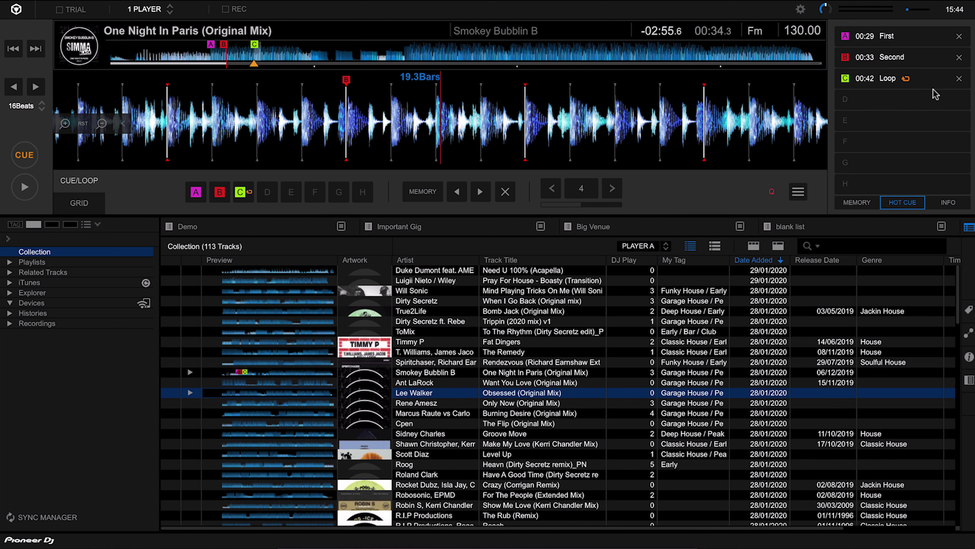
# Step: Clear hot cues C, B and A from the track
pyautogui.click(959, 80)
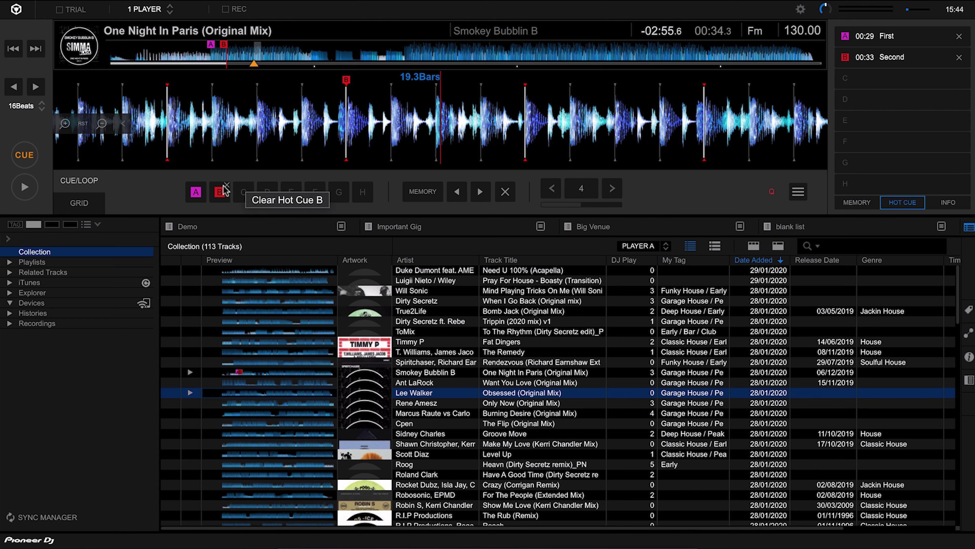
pyautogui.click(227, 186)
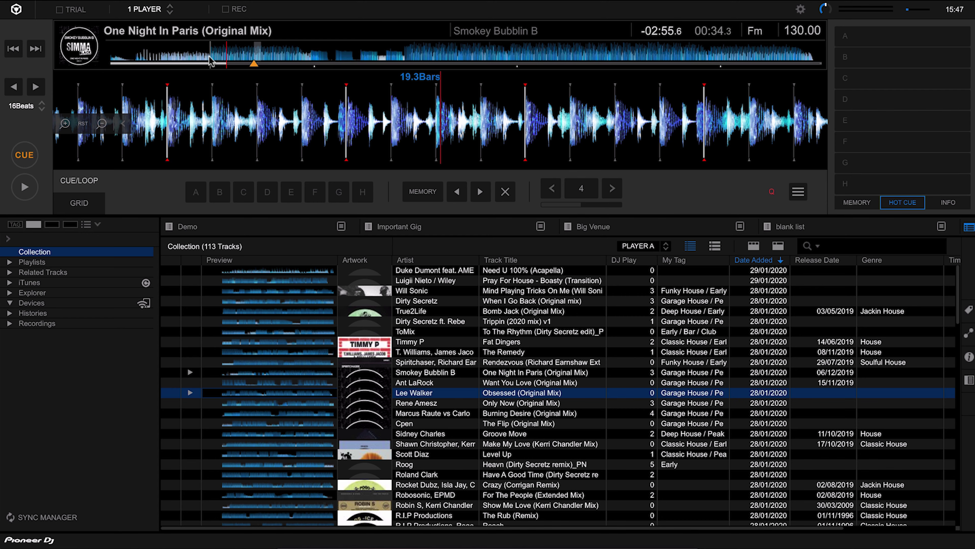
# Step: Set the cue point on the track's first beat (1.1 bars), store it as a memory cue and show the memory cue list
pyautogui.click(110, 60)
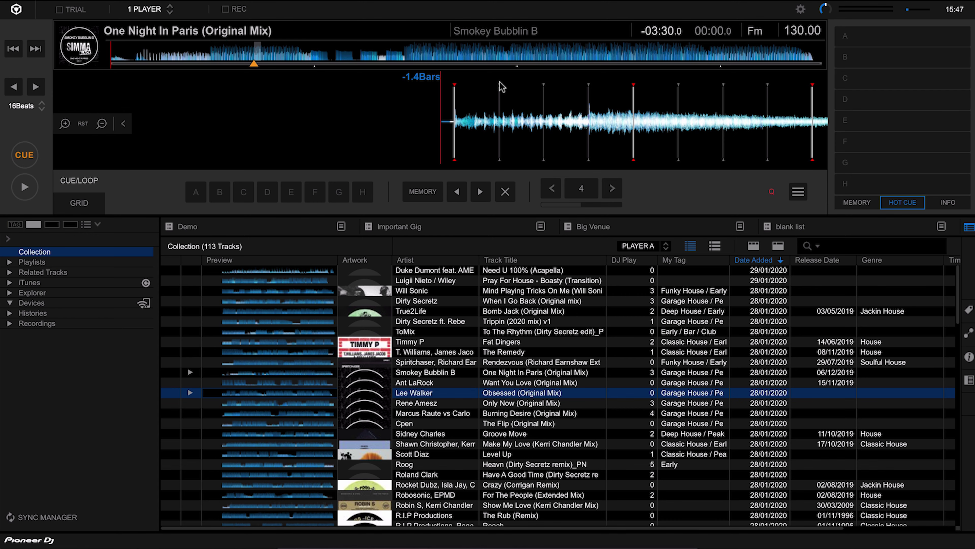
pyautogui.moveTo(572, 109); pyautogui.dragTo(560, 115)
pyautogui.click(36, 160)
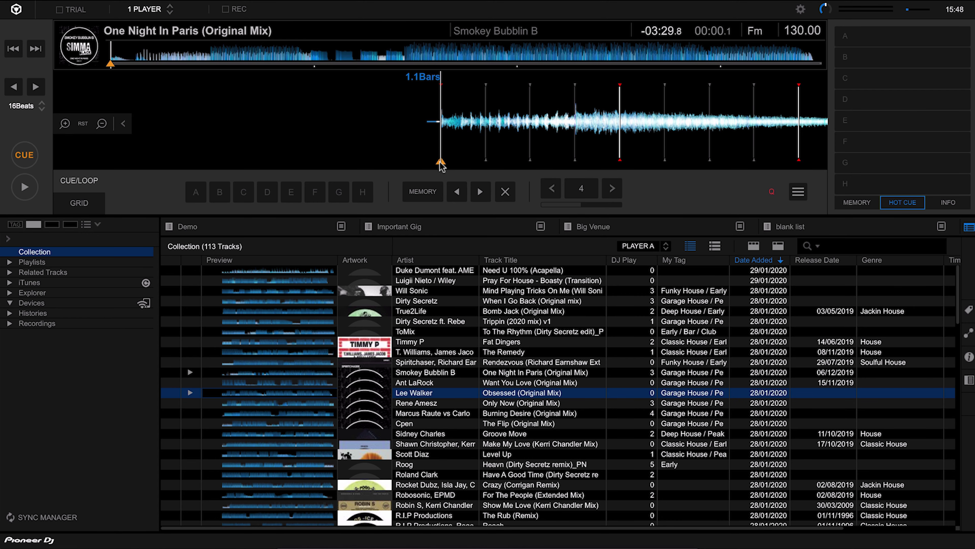
pyautogui.click(423, 192)
pyautogui.click(864, 201)
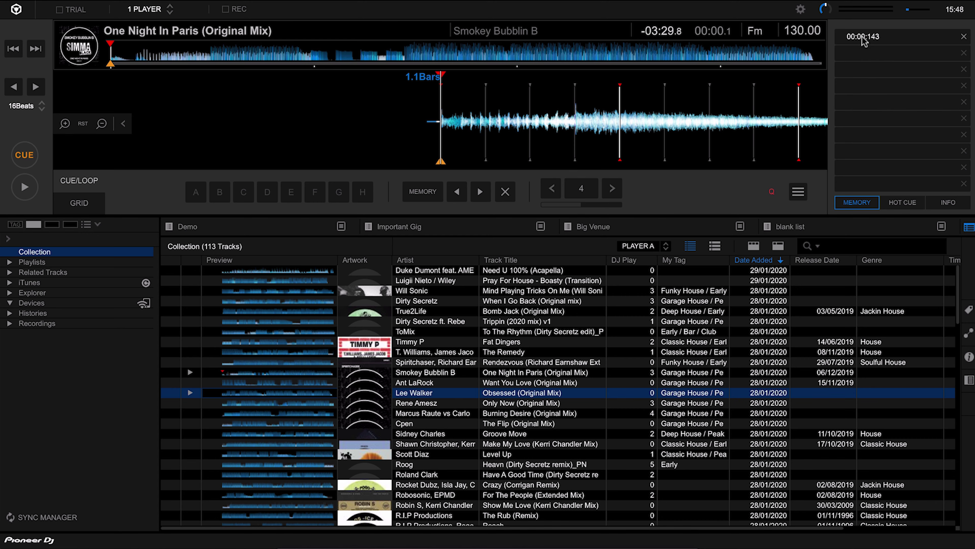
# Step: Set the cue point on the first beat of bar 17 and store it as a second memory cue
pyautogui.click(210, 57)
pyautogui.moveTo(537, 111); pyautogui.dragTo(466, 115)
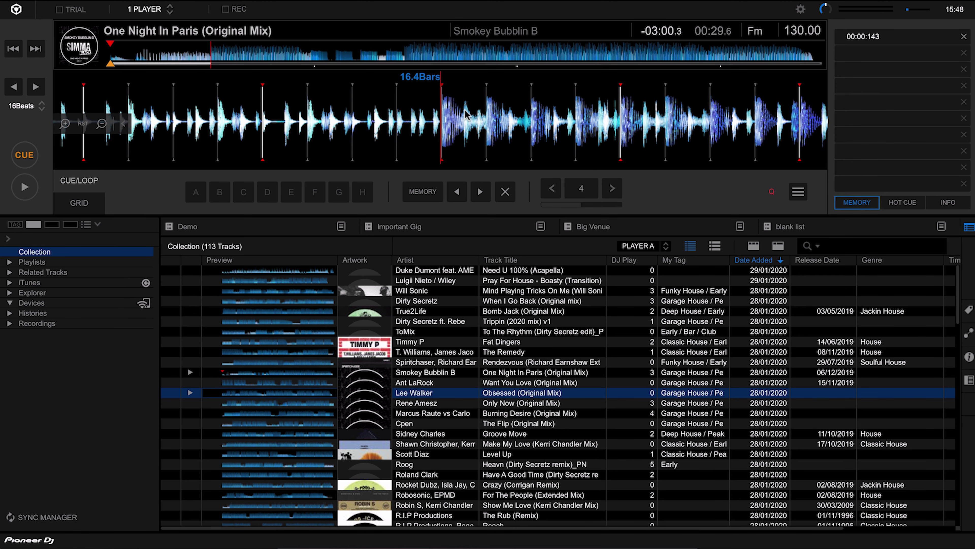
pyautogui.click(29, 158)
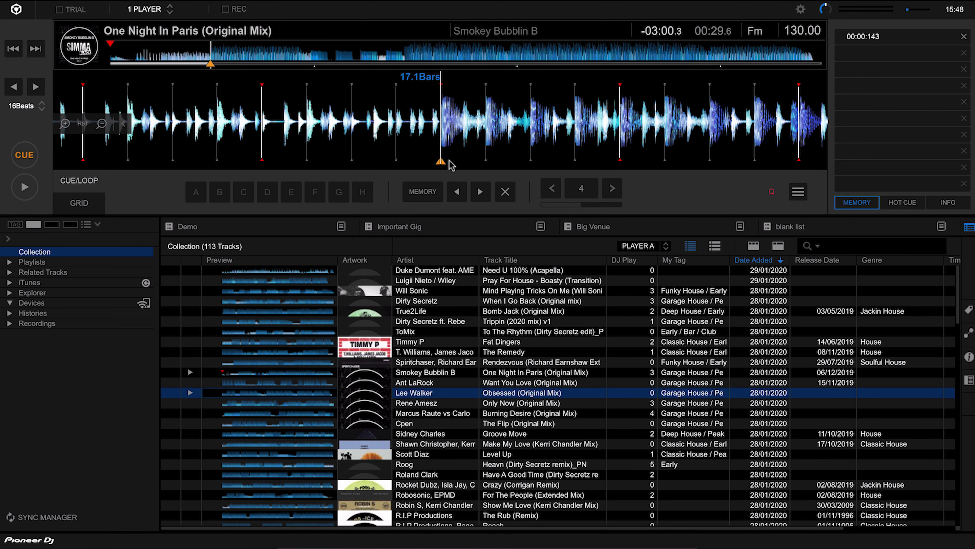
pyautogui.click(425, 192)
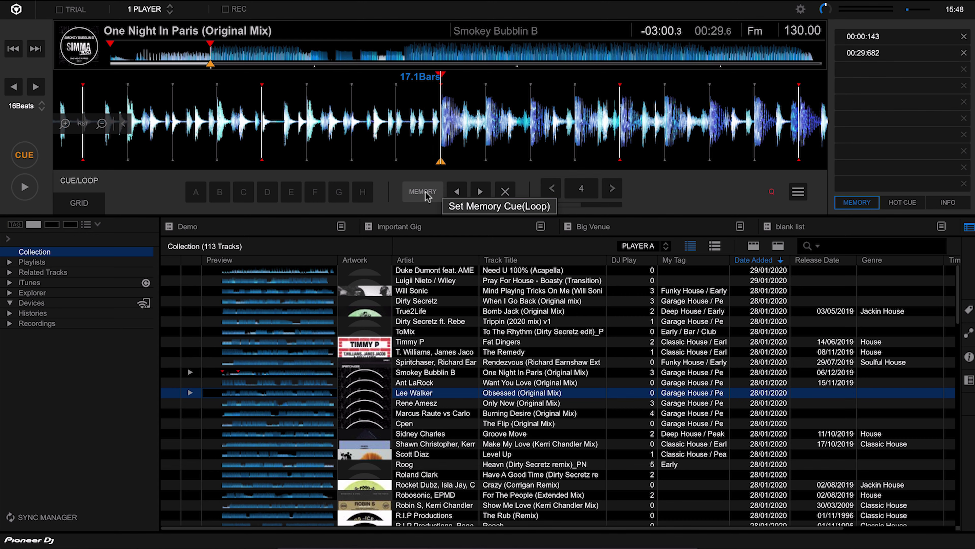
# Step: Set the cue point on the first beat of bar 48 and store it as a third memory cue
pyautogui.click(404, 58)
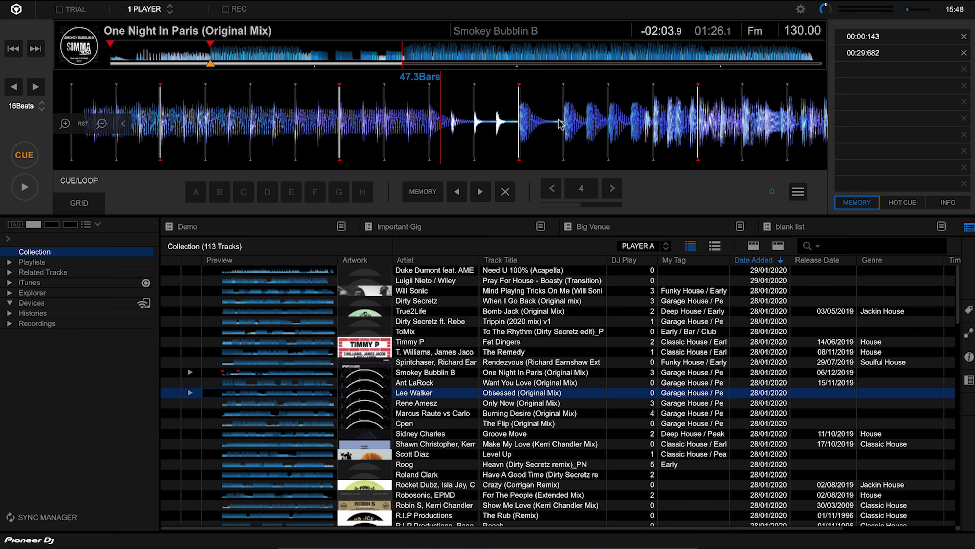
pyautogui.moveTo(513, 125); pyautogui.dragTo(500, 126)
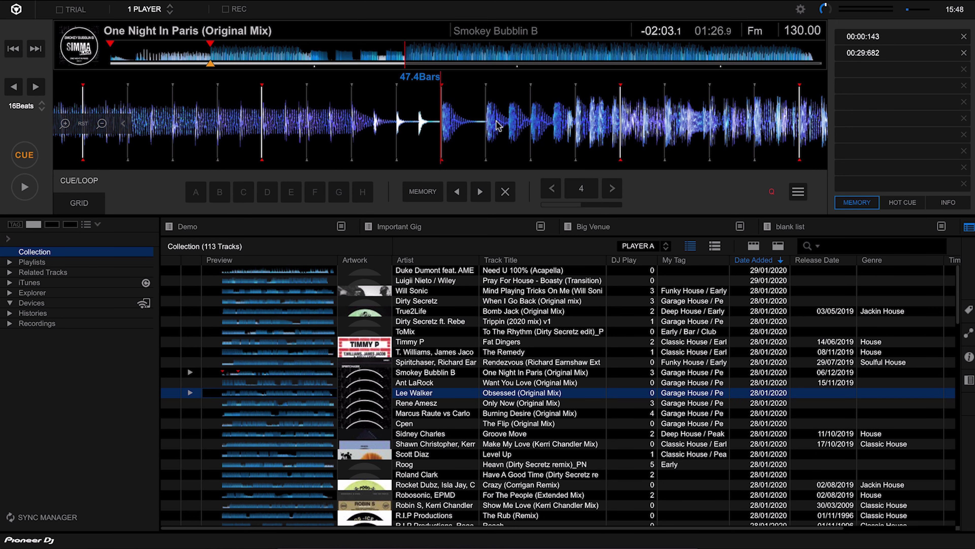
pyautogui.click(34, 157)
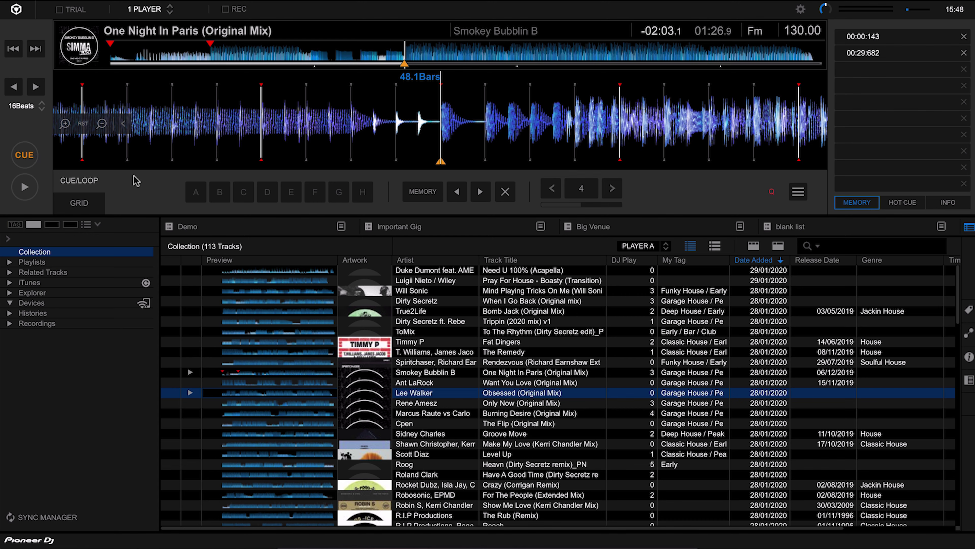
pyautogui.click(433, 194)
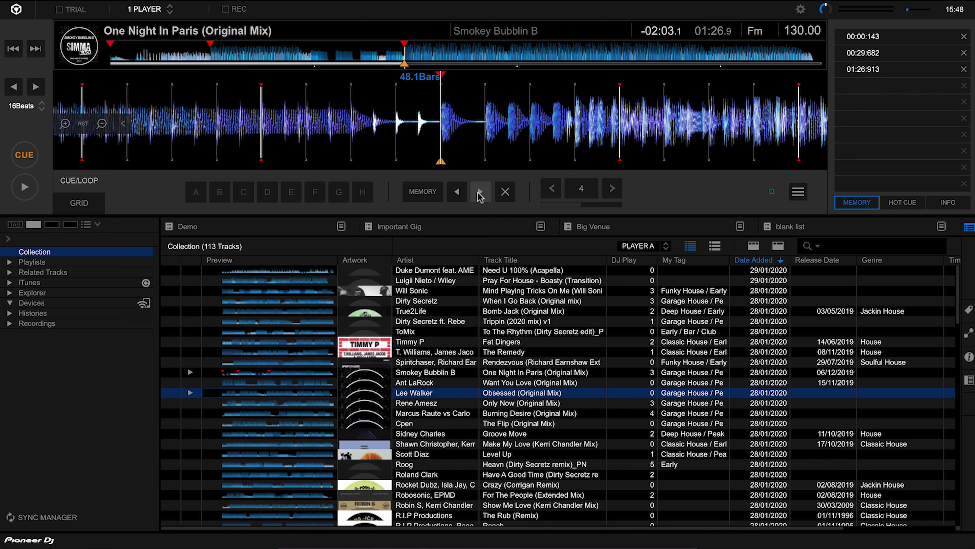
# Step: Recall the stored memory cues in turn, back to the first one and forward again to the third
pyautogui.click(459, 194)
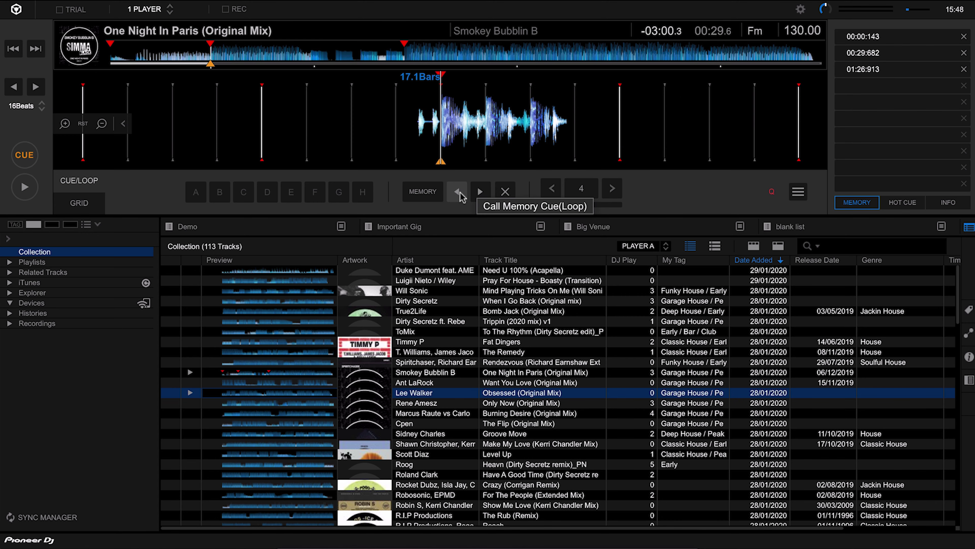
pyautogui.click(459, 195)
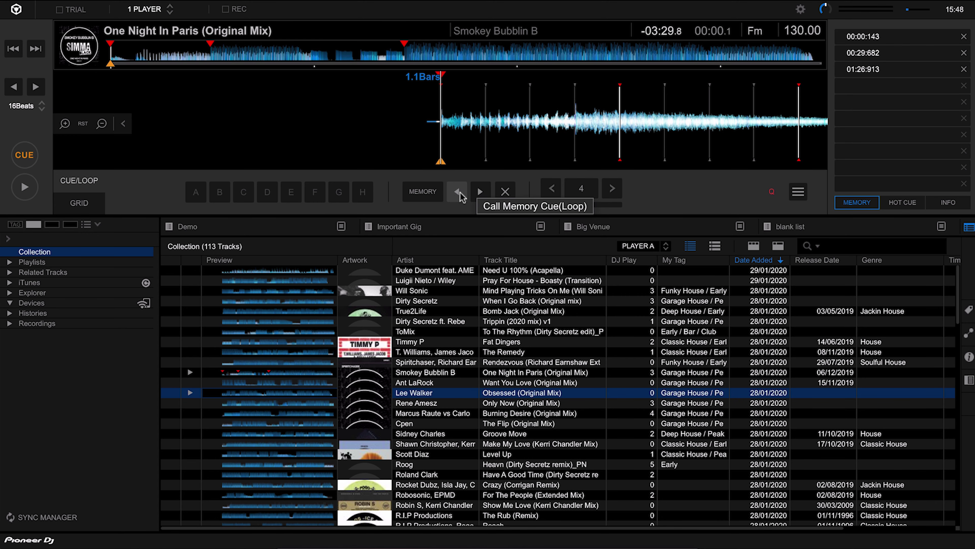
pyautogui.click(480, 195)
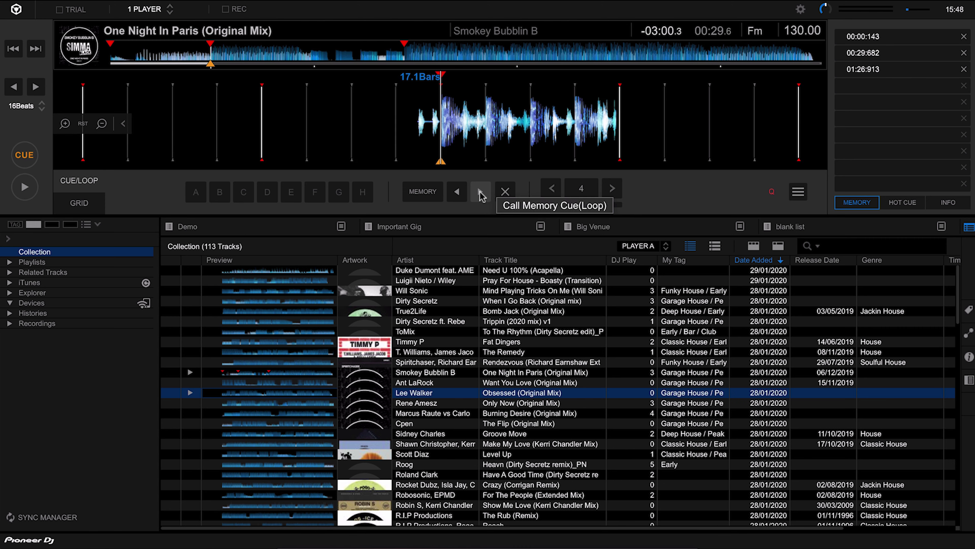
pyautogui.click(480, 194)
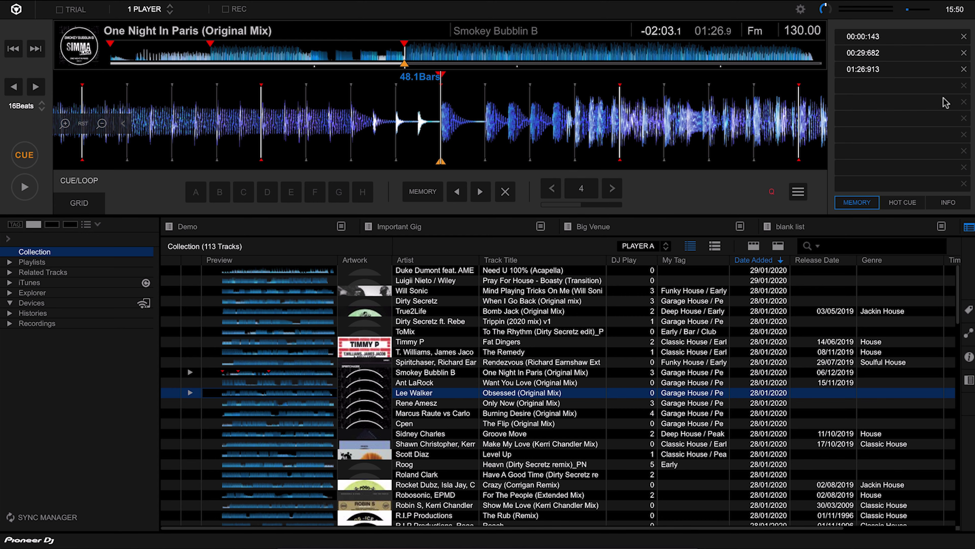
# Step: Delete the third memory cue at bar 48, then recall the memory cue at bar 17 and delete it
pyautogui.click(964, 69)
pyautogui.click(457, 193)
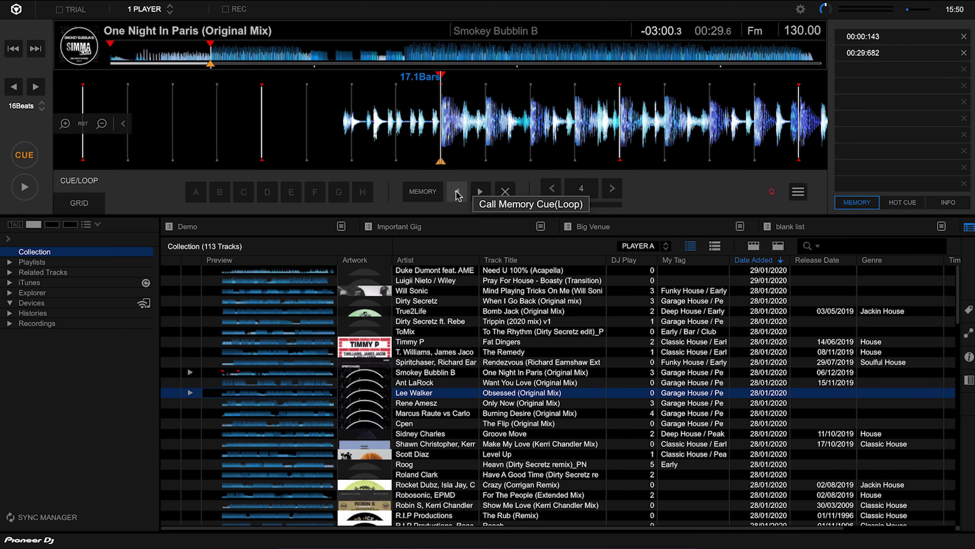
pyautogui.click(505, 192)
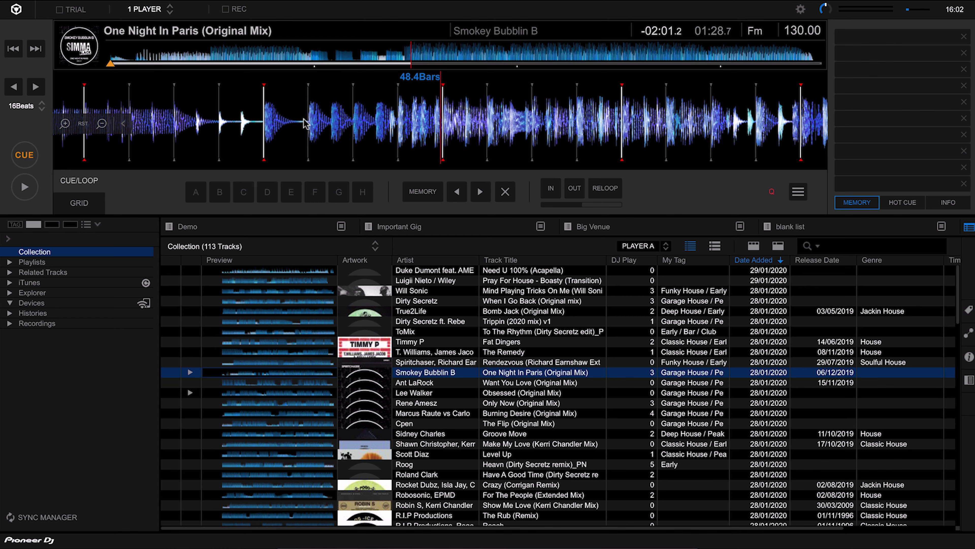
# Step: Create a 4-beat loop from a cue point on the first beat of bar 48 and store it as a memory loop
pyautogui.moveTo(292, 137); pyautogui.dragTo(468, 151)
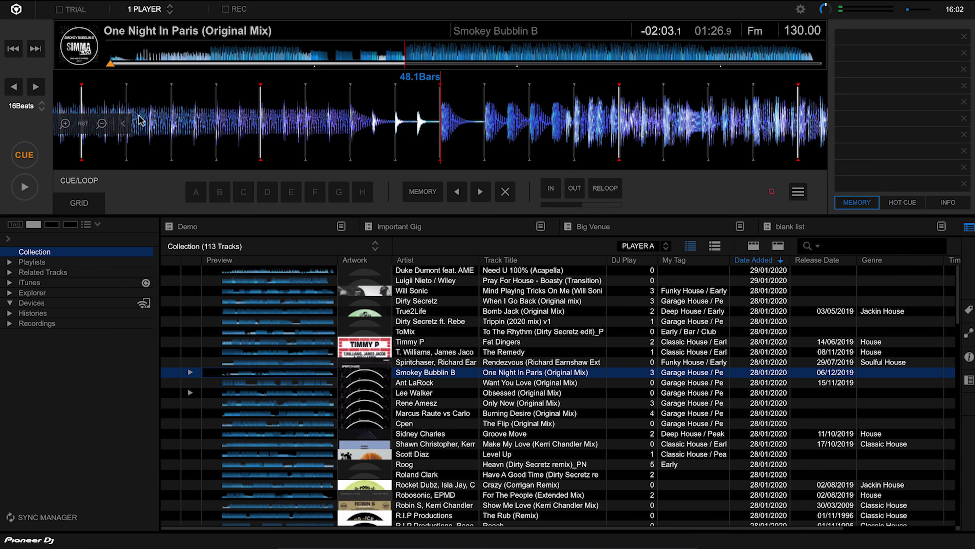
pyautogui.click(34, 151)
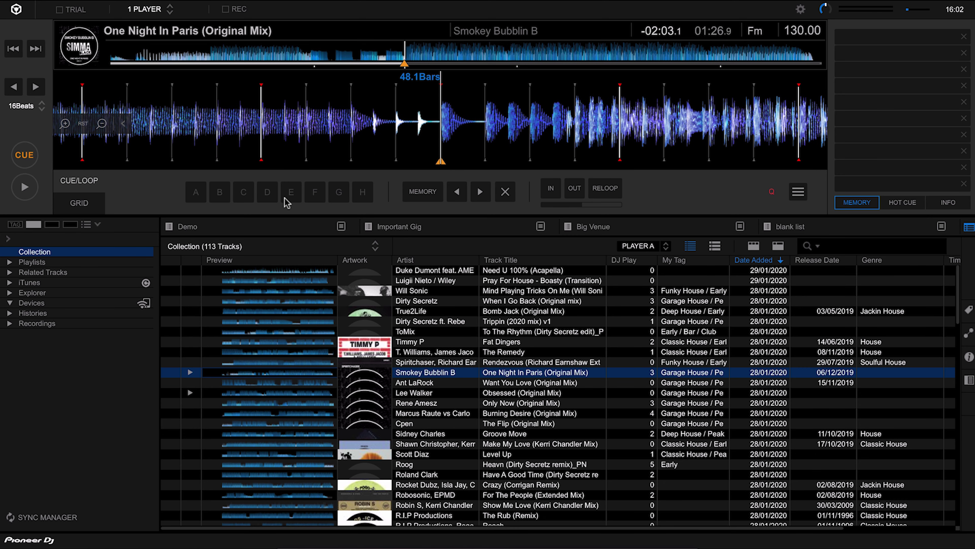
pyautogui.click(577, 205)
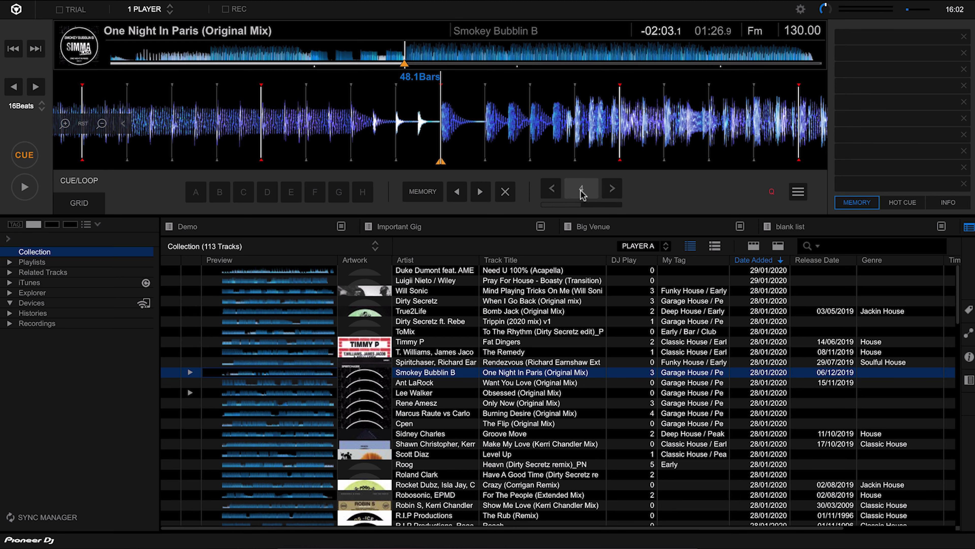
pyautogui.click(582, 189)
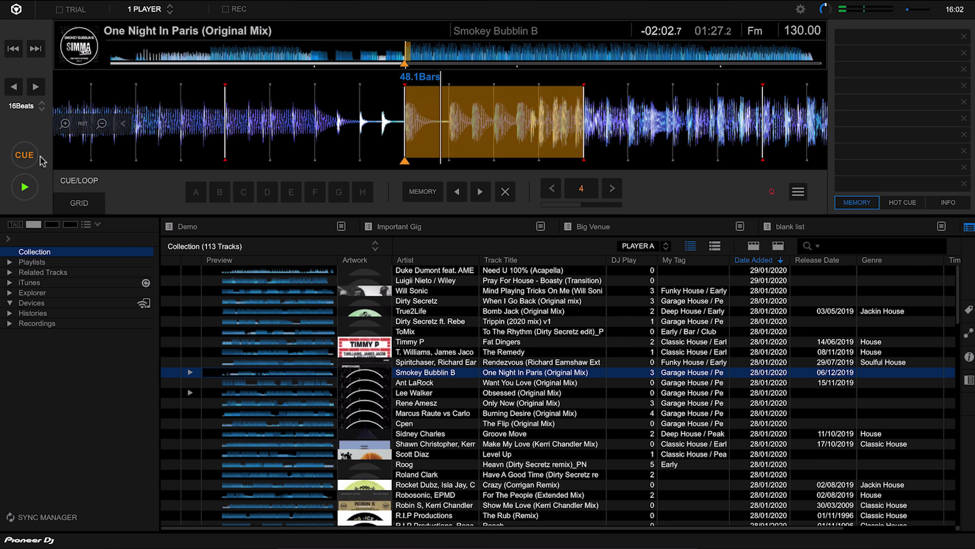
pyautogui.click(27, 155)
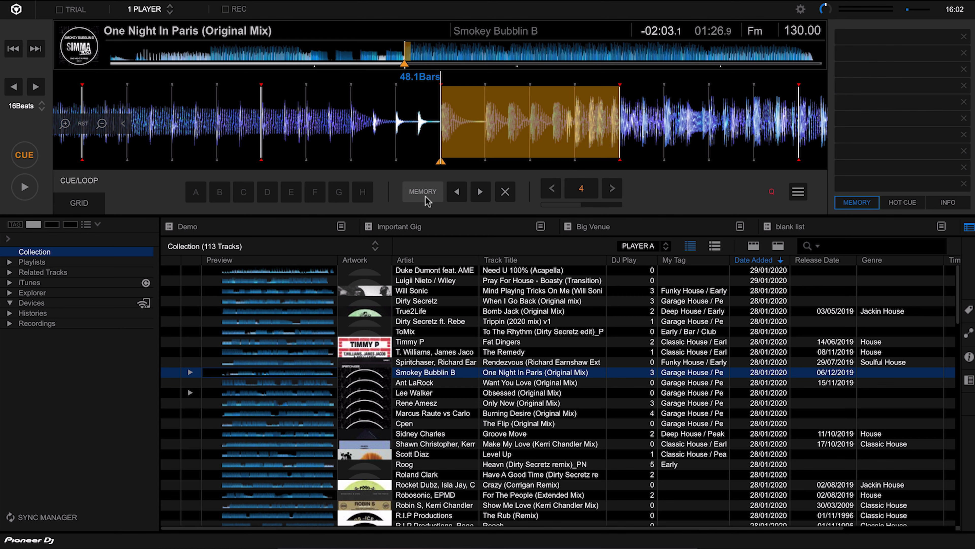
pyautogui.click(424, 196)
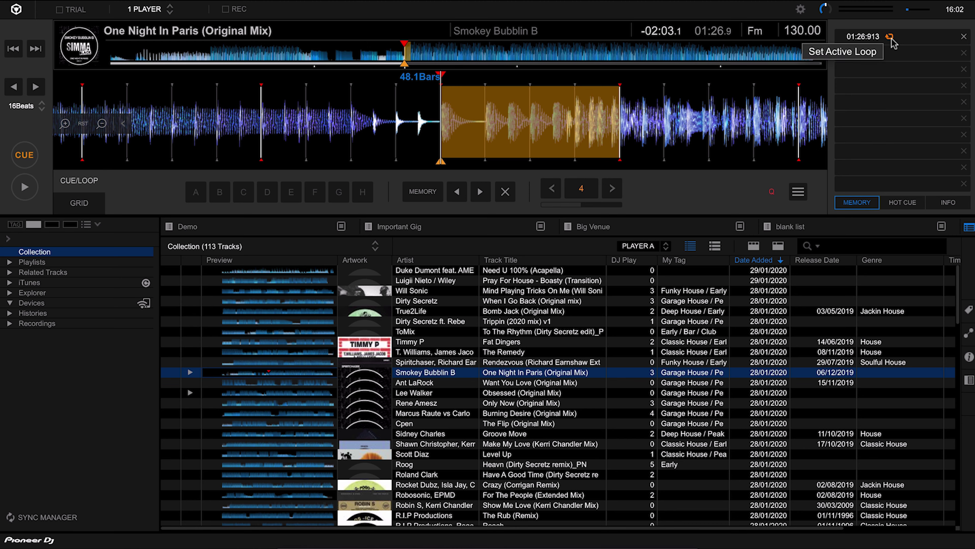
# Step: Set the cue point on the first beat of bar 17 and store it as a memory cue ahead of the loop
pyautogui.click(210, 55)
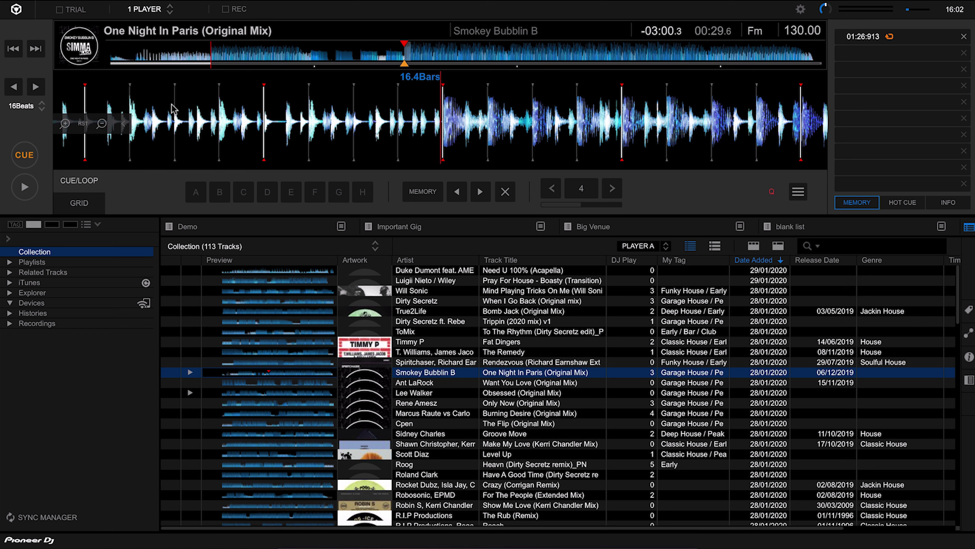
pyautogui.click(28, 154)
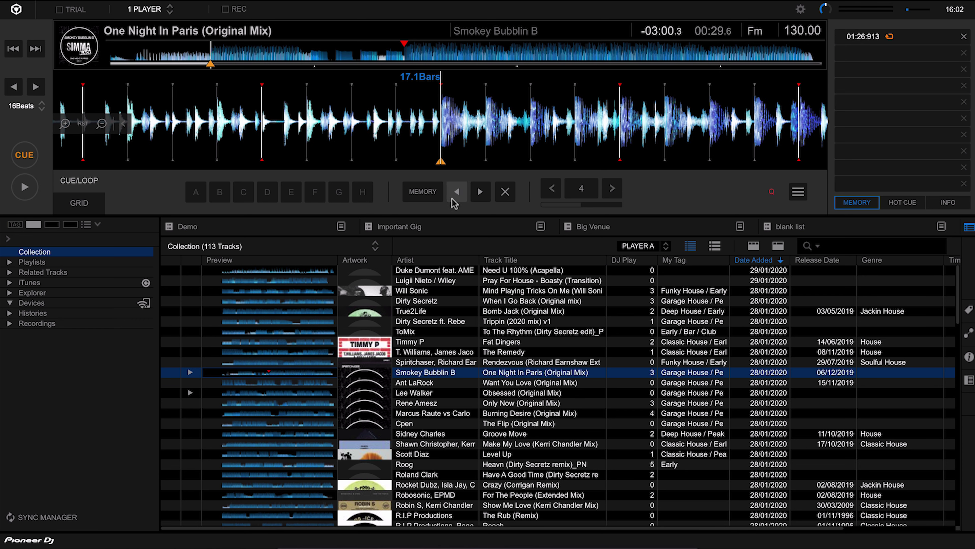
pyautogui.click(426, 192)
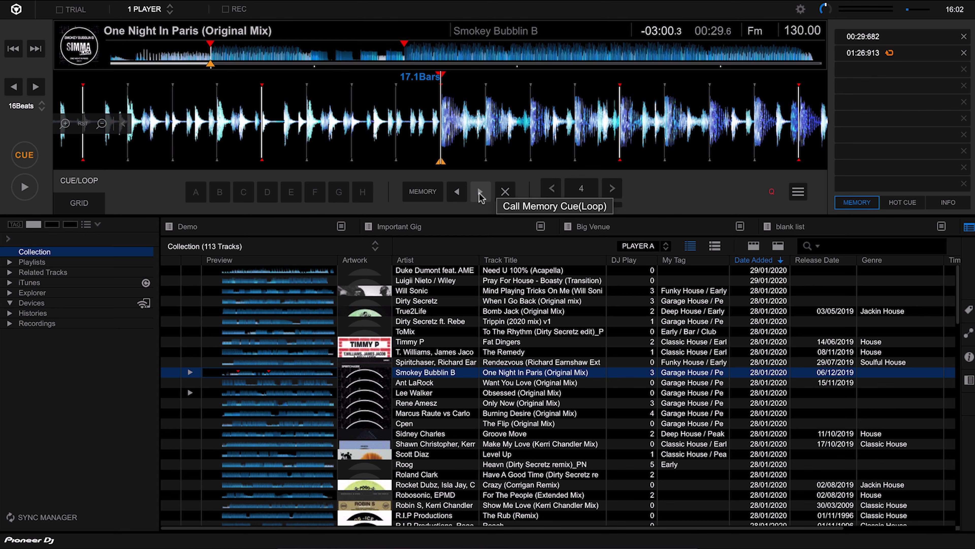
# Step: Recall the memory loop at bar 48, play it and release the 4-beat loop
pyautogui.click(483, 194)
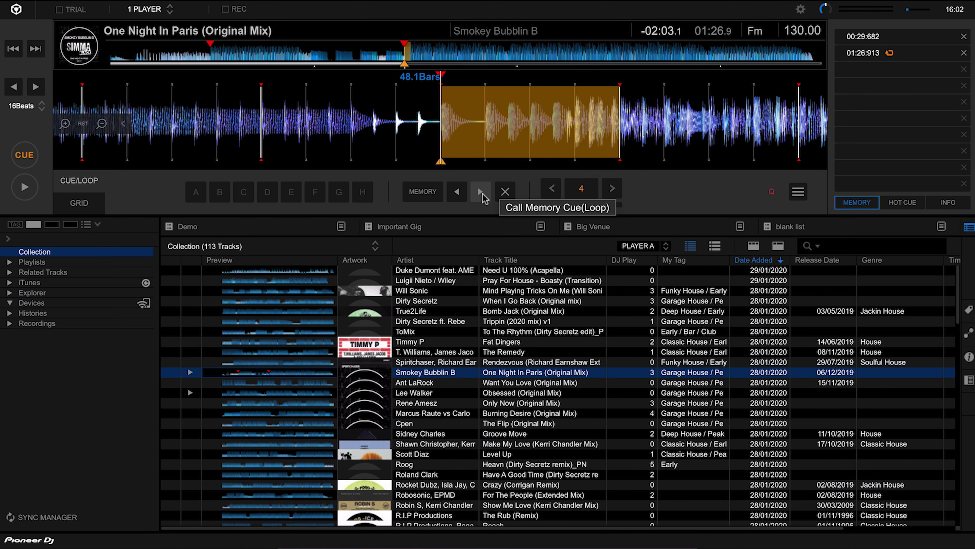
pyautogui.click(26, 188)
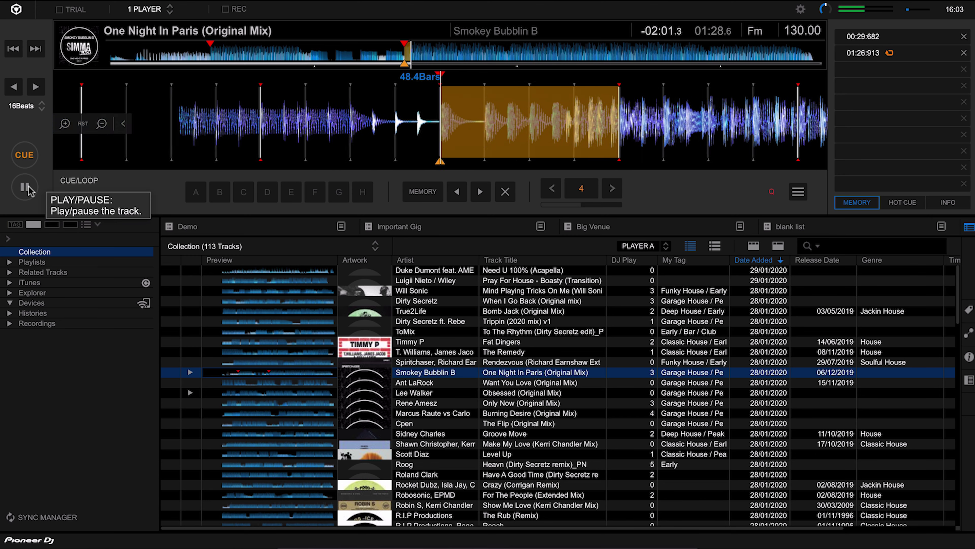
pyautogui.click(592, 190)
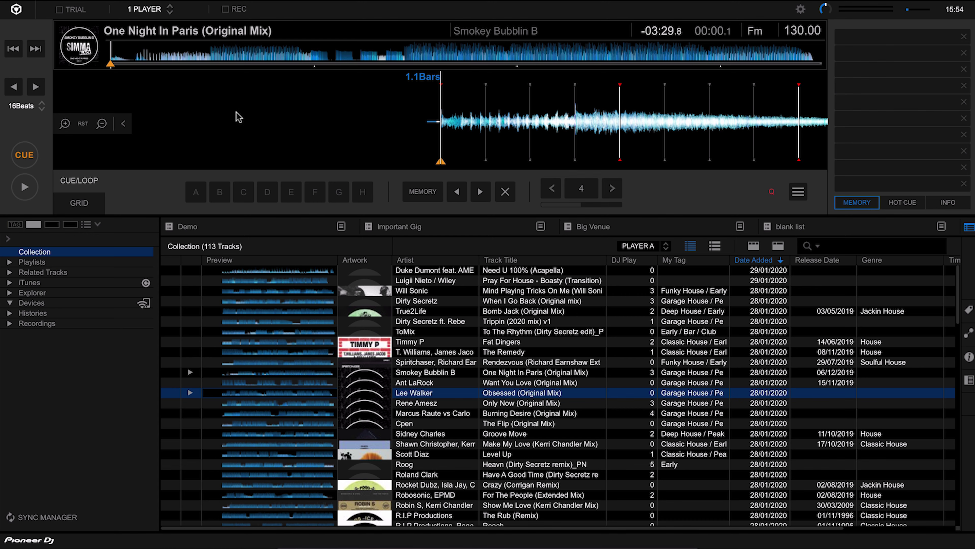
# Step: Set hot cue A on the first beat of bar 17, where the track's intro ends
pyautogui.click(210, 57)
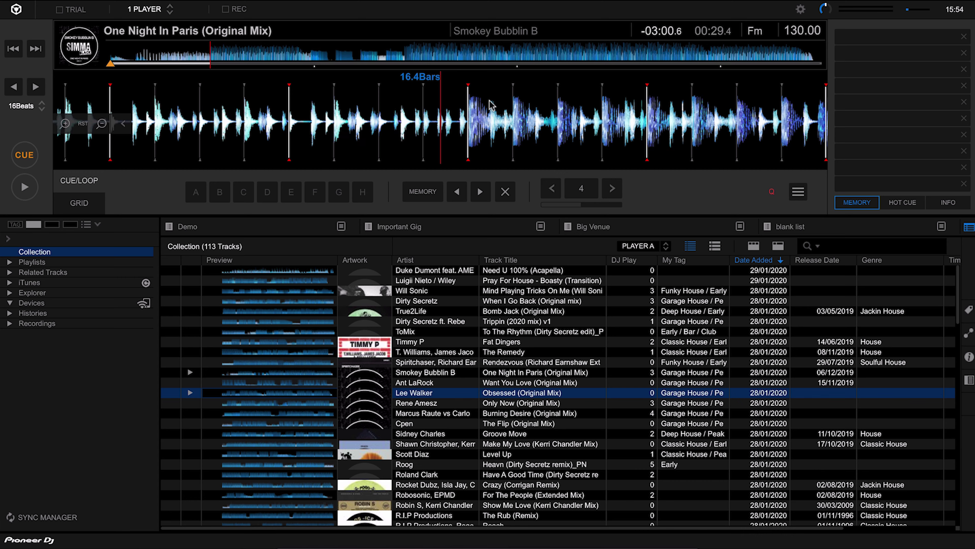
pyautogui.moveTo(499, 114); pyautogui.dragTo(472, 115)
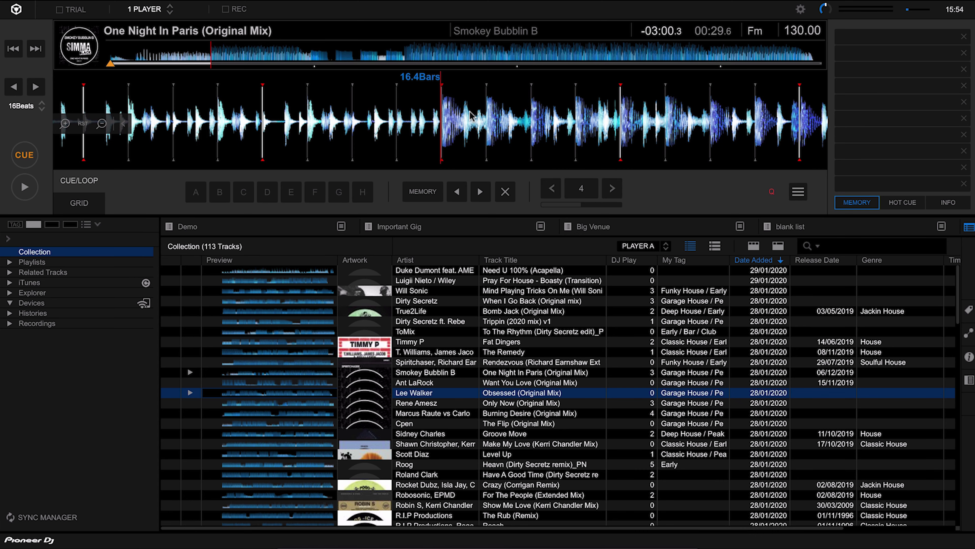
pyautogui.click(196, 192)
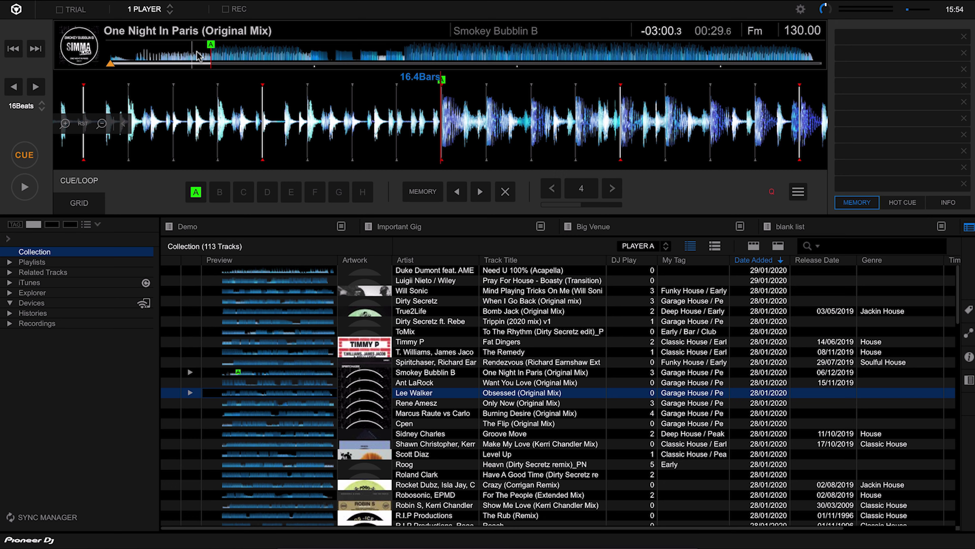
# Step: Play the track from shortly before hot cue A through the marker, and return to the cue point at the start
pyautogui.click(197, 55)
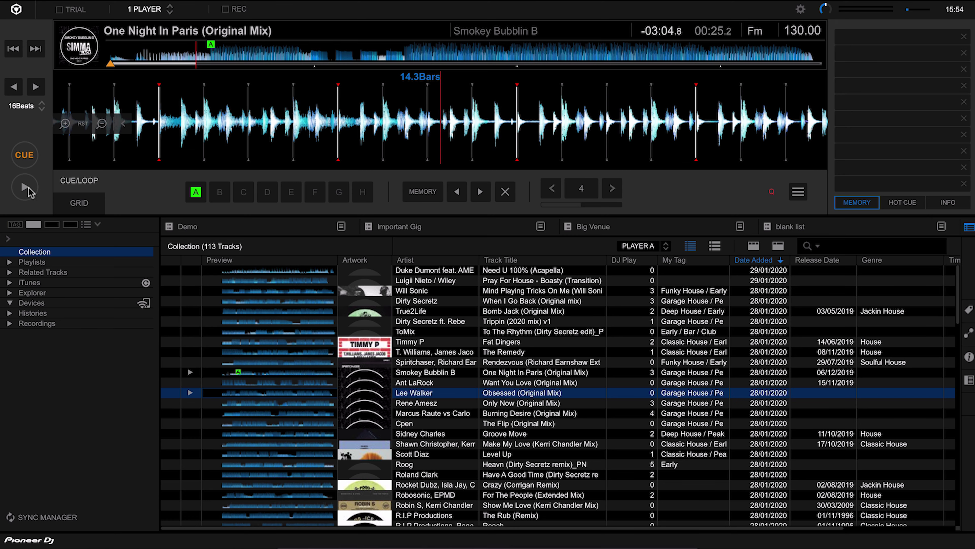
pyautogui.click(26, 187)
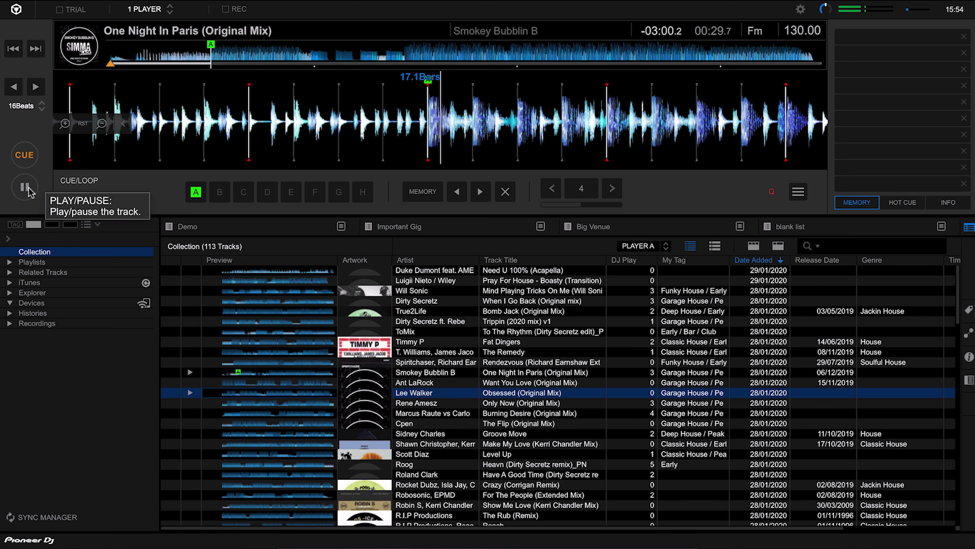
pyautogui.click(25, 155)
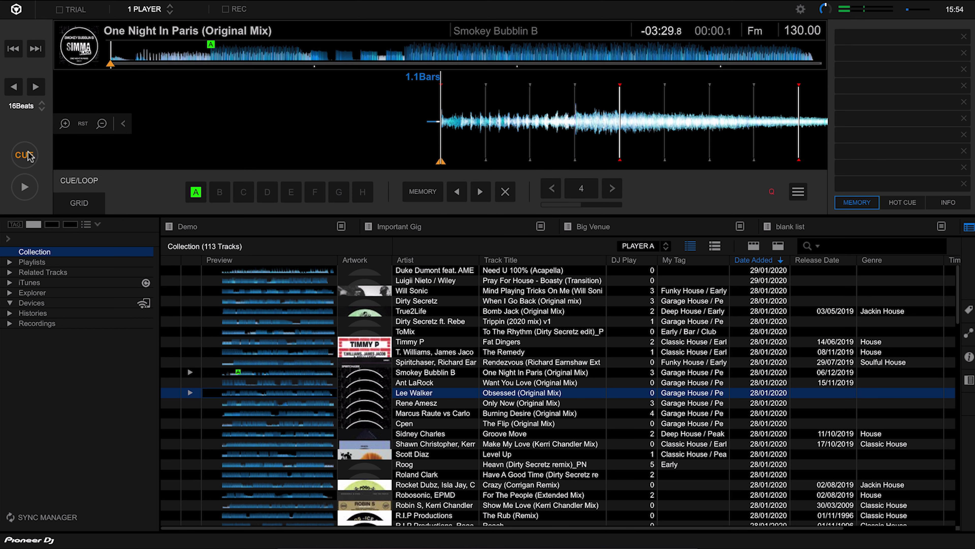
# Step: Set hot cue H on the downbeat at about 02:57.3, near the end of the track
pyautogui.click(707, 54)
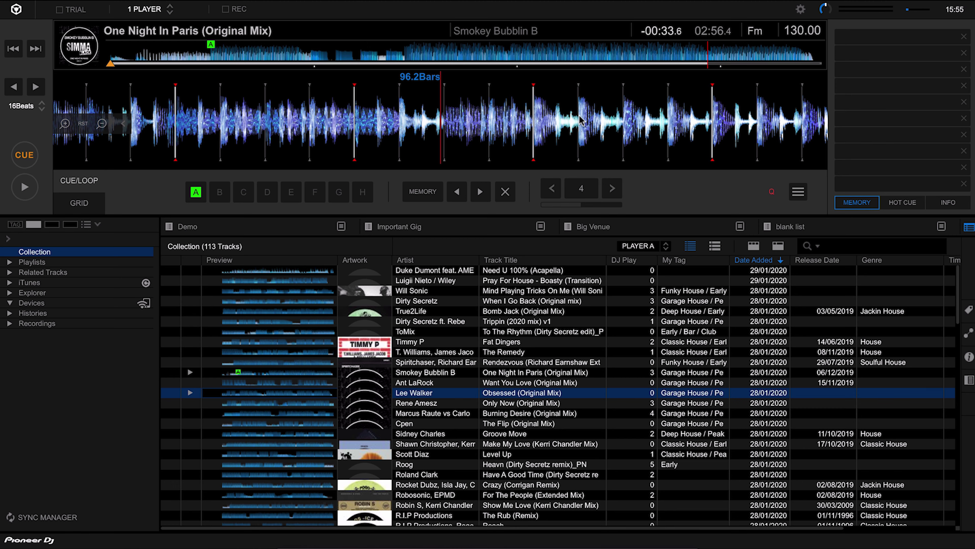
pyautogui.moveTo(582, 117); pyautogui.dragTo(495, 120)
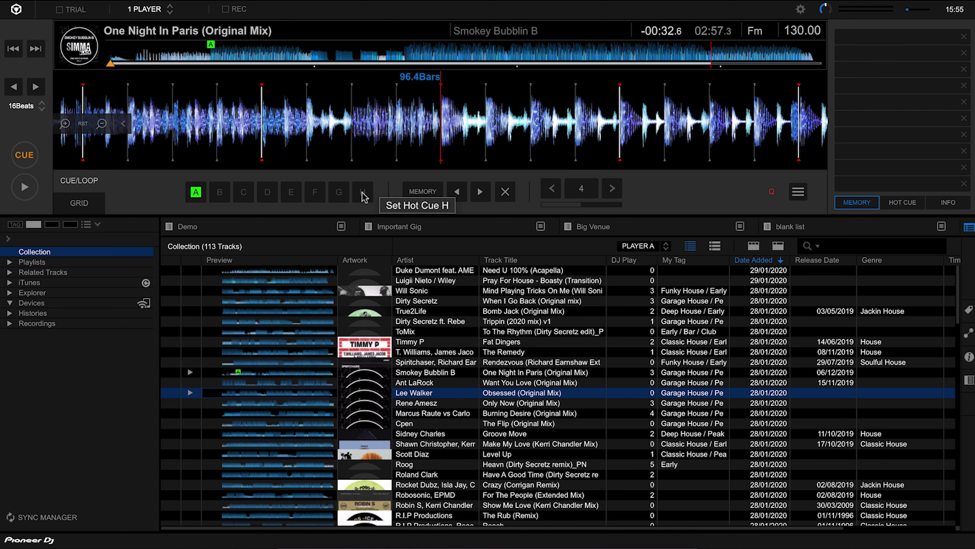
pyautogui.click(363, 192)
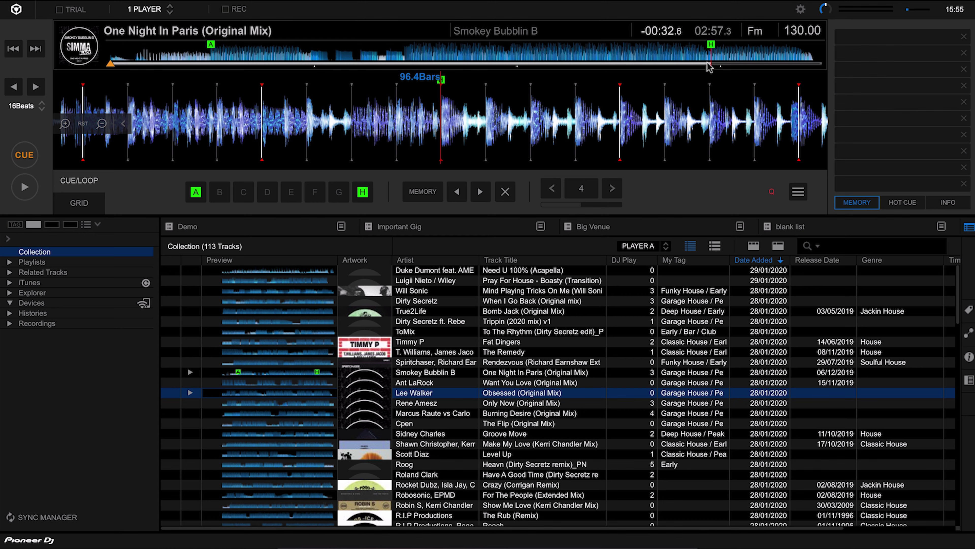